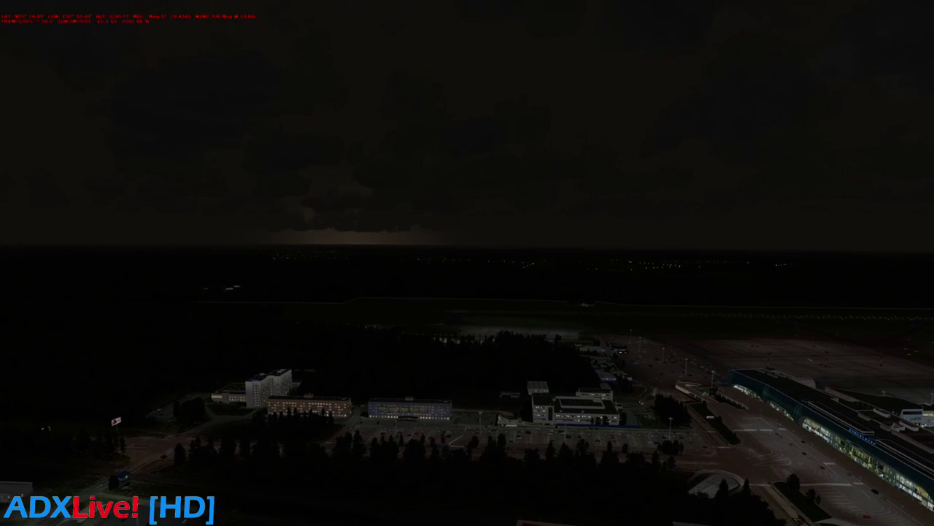
mouse_move(130, 4)
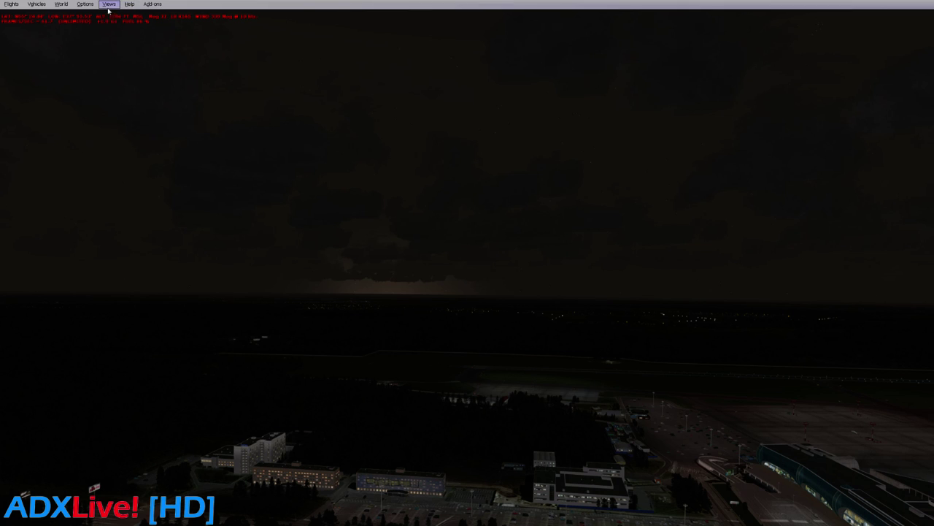
key("p")
key("p")
key("p")
key("p")
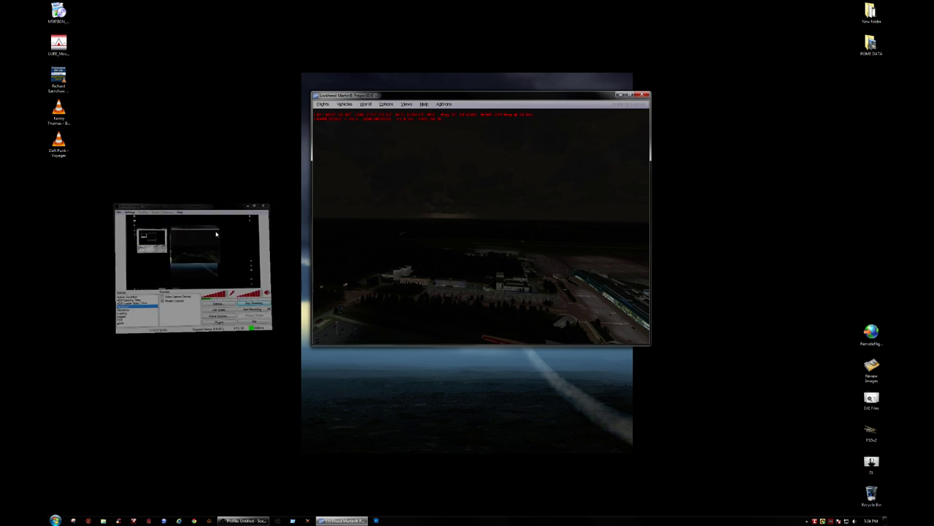
- Switch from the flight simulator to Chrome, enter the AirDailyX.net site and open its Scenery Reviews page
left_click_drag(423, 302, 428, 60)
double_click(428, 61)
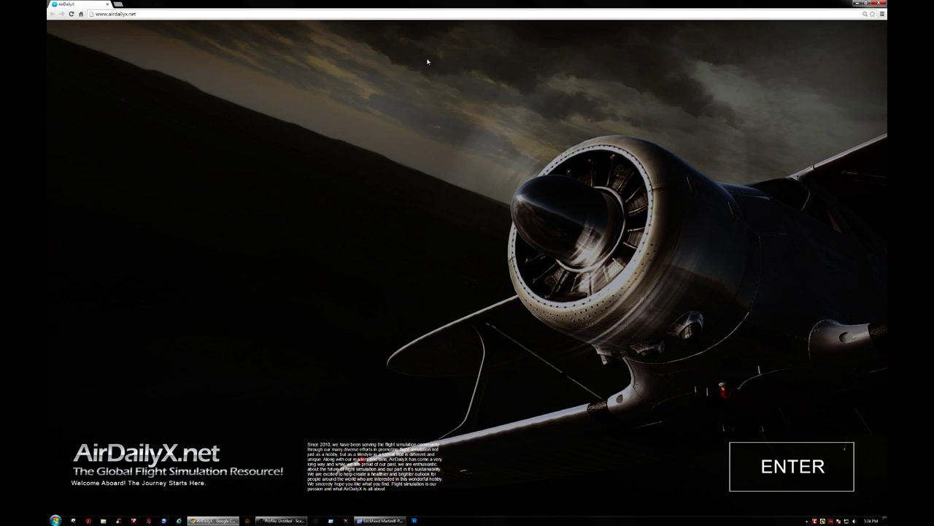
left_click(792, 467)
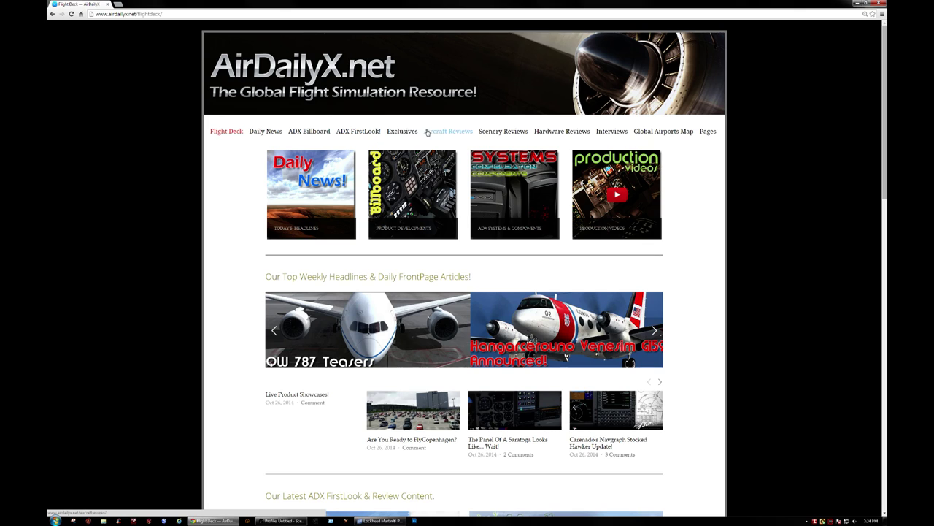
left_click(489, 132)
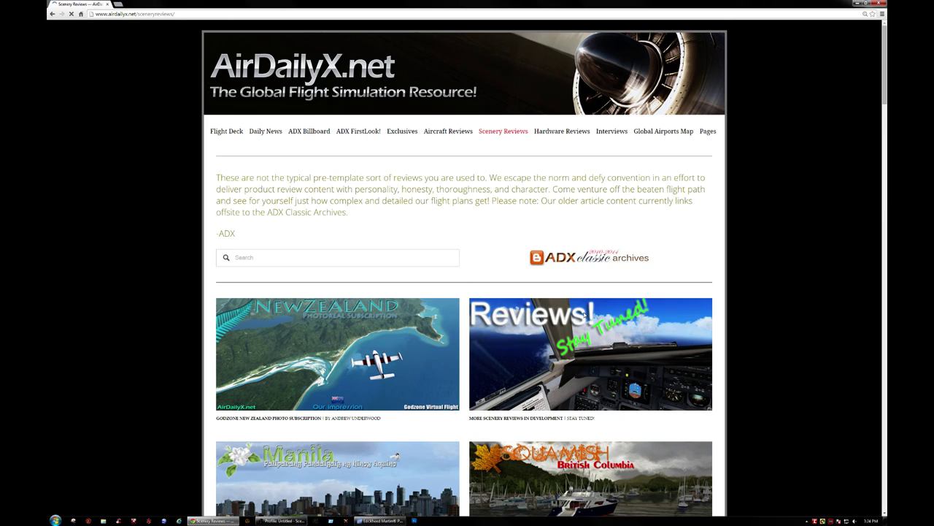
- Find the InterSkyStudio Boryspil freeware spotlight among the scenery reviews and open it
scroll(584, 318, "down", 5)
scroll(576, 334, "down", 10)
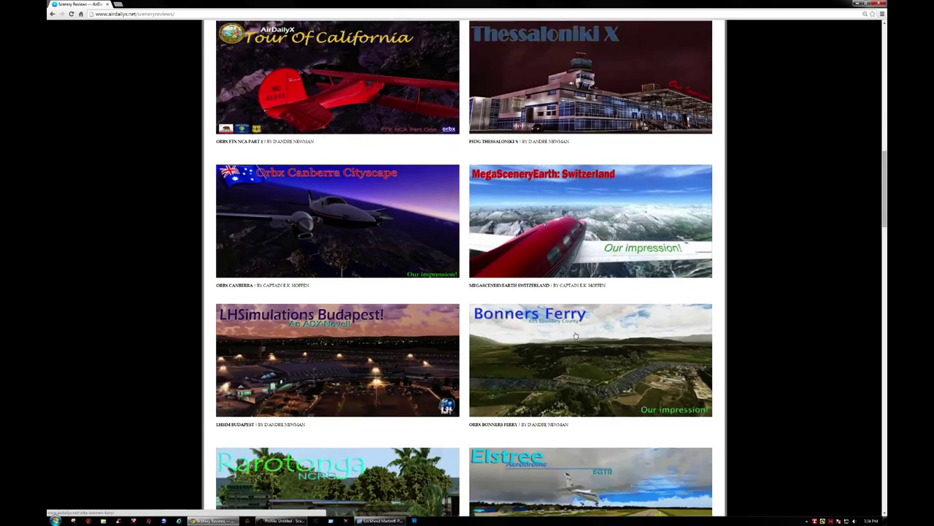
scroll(568, 340, "down", 4)
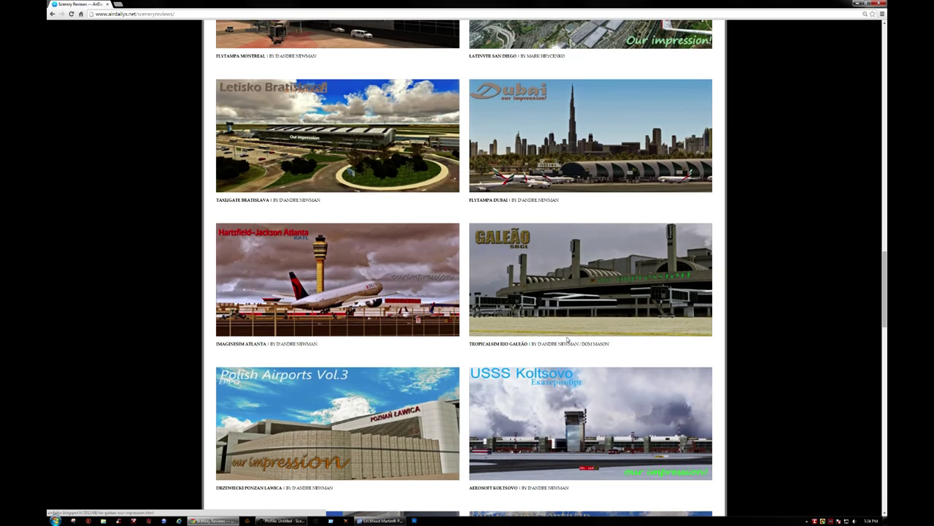
scroll(706, 263, "down", 4)
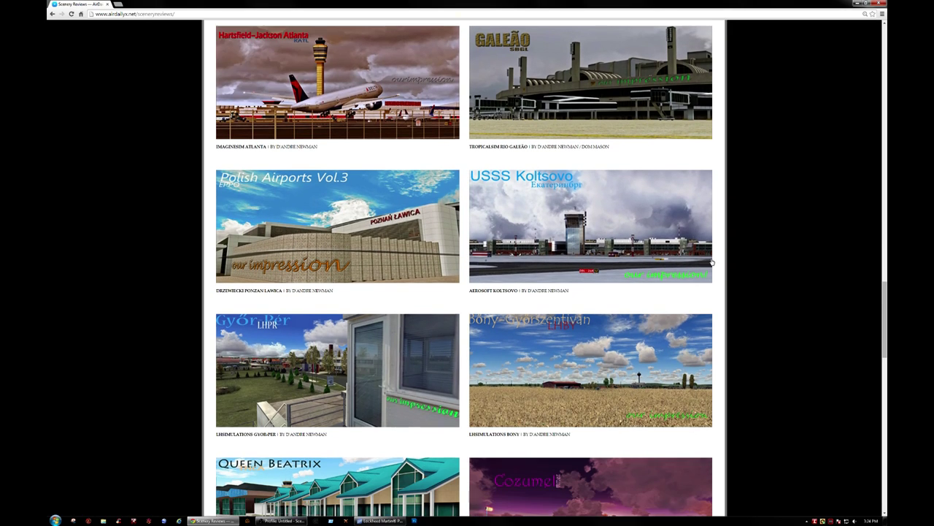
scroll(715, 270, "down", 3)
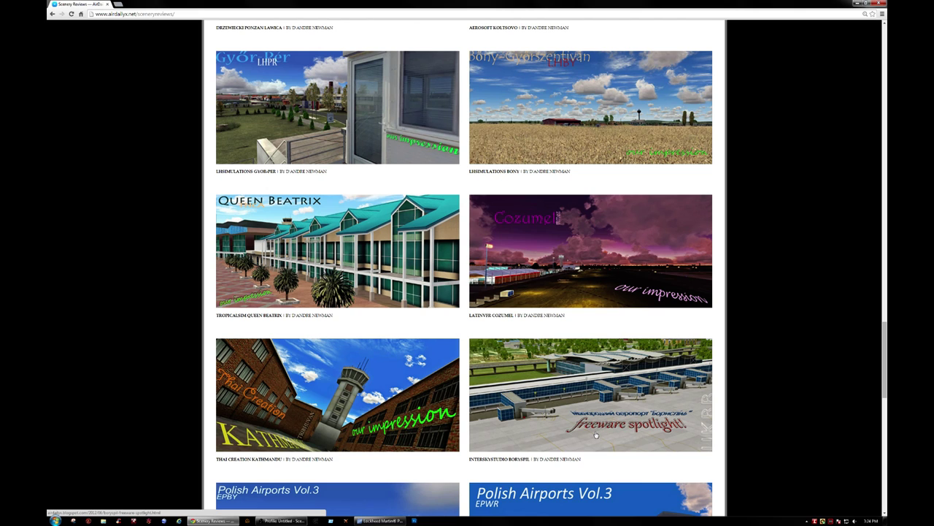
left_click(590, 360)
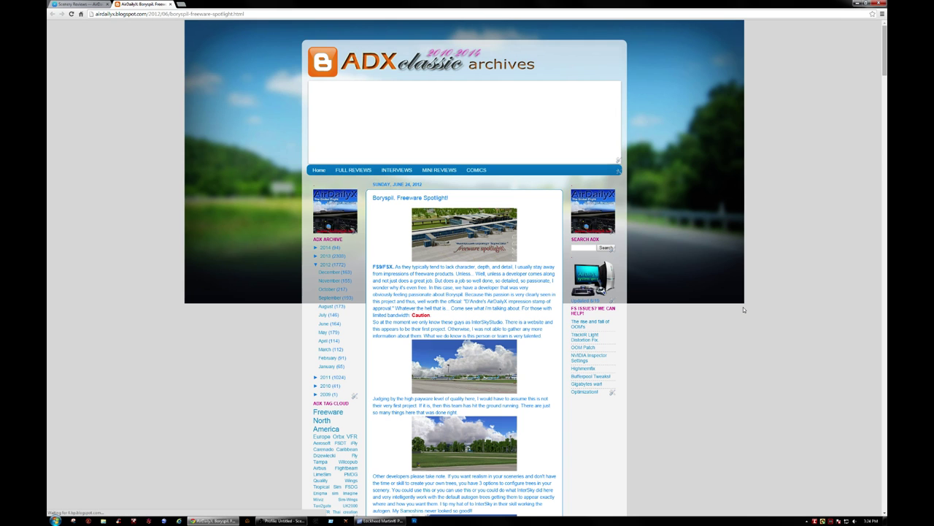
- View the enlarged Boryspil article screenshots of Terminal B with the executive terminal and of the control tower building, closing each one
scroll(685, 339, "down", 1)
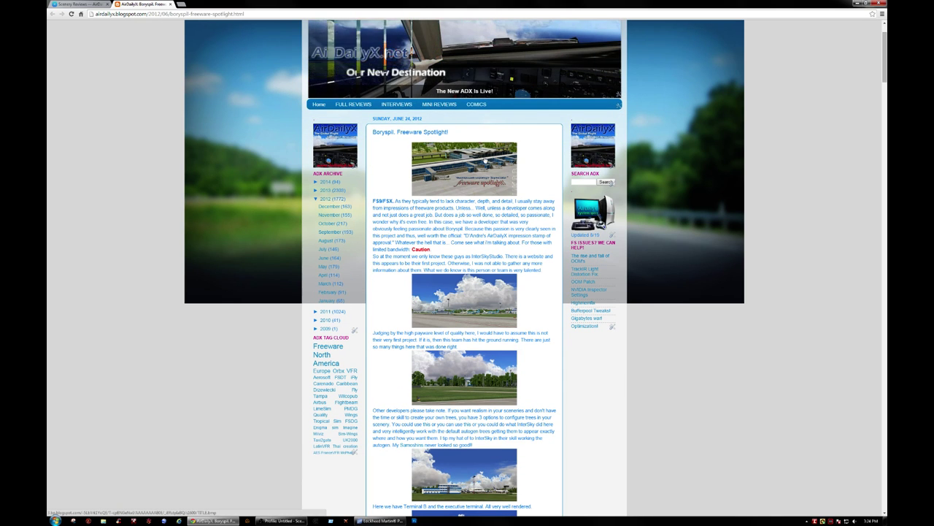
scroll(492, 285, "down", 1)
scroll(492, 285, "down", 2)
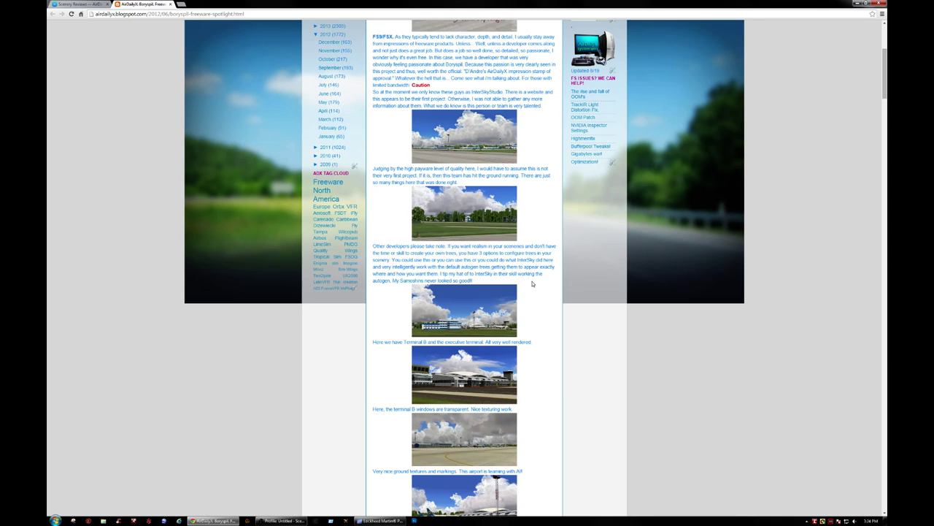
left_click(497, 320)
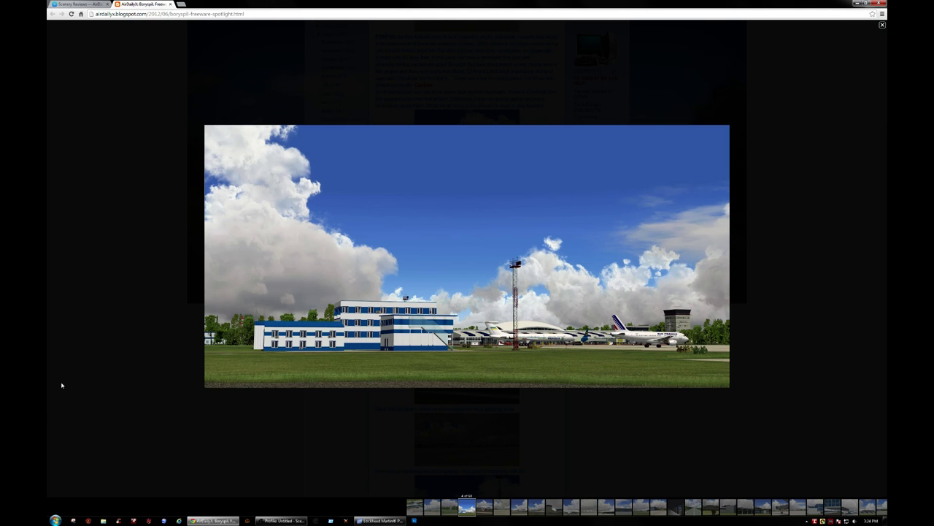
left_click(79, 331)
scroll(504, 380, "down", 5)
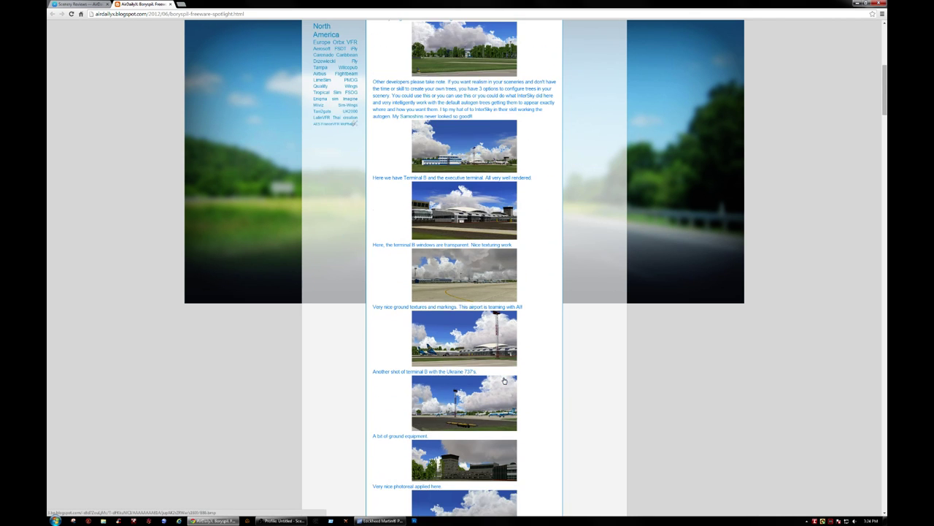
left_click(491, 365)
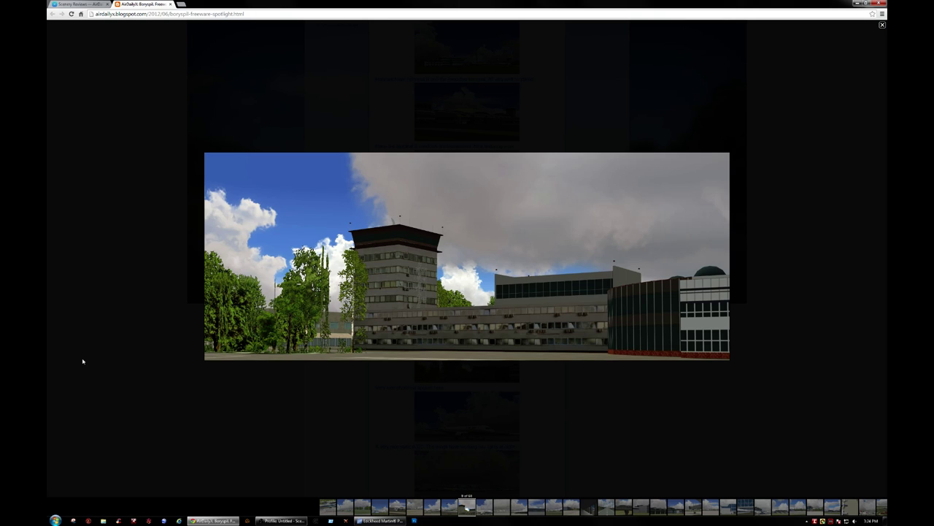
left_click(80, 359)
- View the enlarged screenshot of the terminal with the wavy roof, and close it
scroll(482, 332, "down", 5)
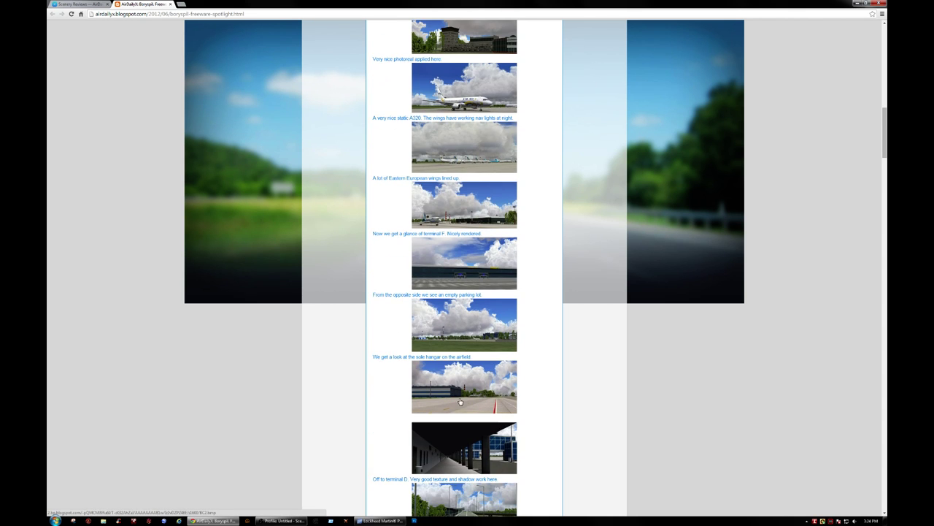
scroll(485, 335, "down", 3)
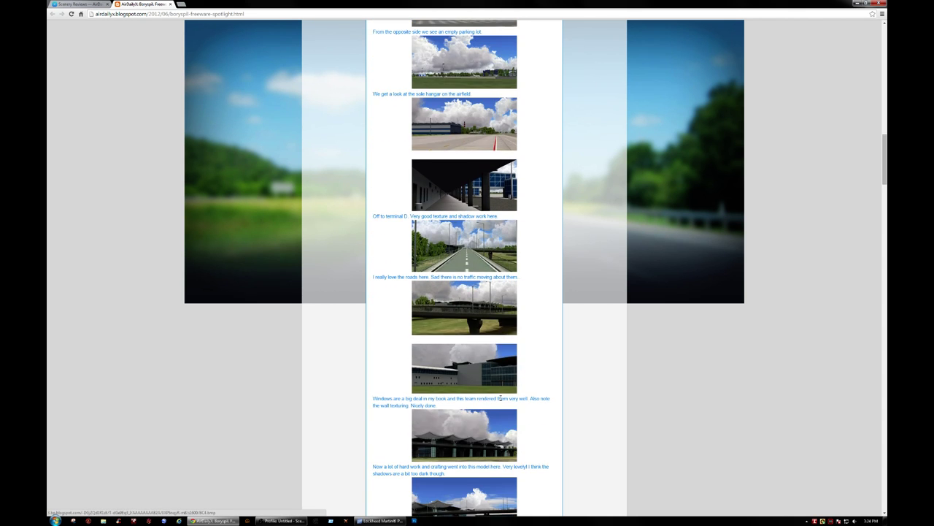
scroll(500, 398, "down", 1)
left_click(482, 359)
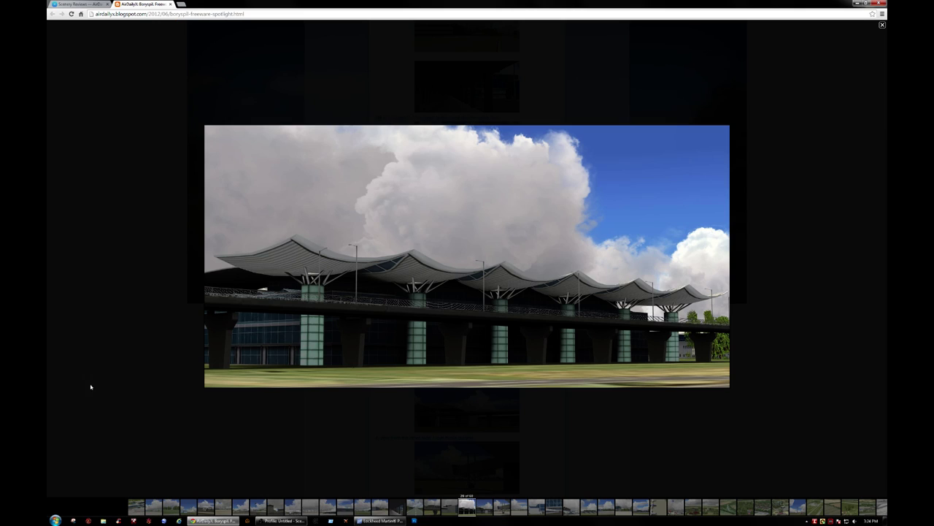
left_click(48, 379)
- View the enlarged close-up screenshots of terminal D's blue glass facade, closing each one
scroll(499, 431, "down", 3)
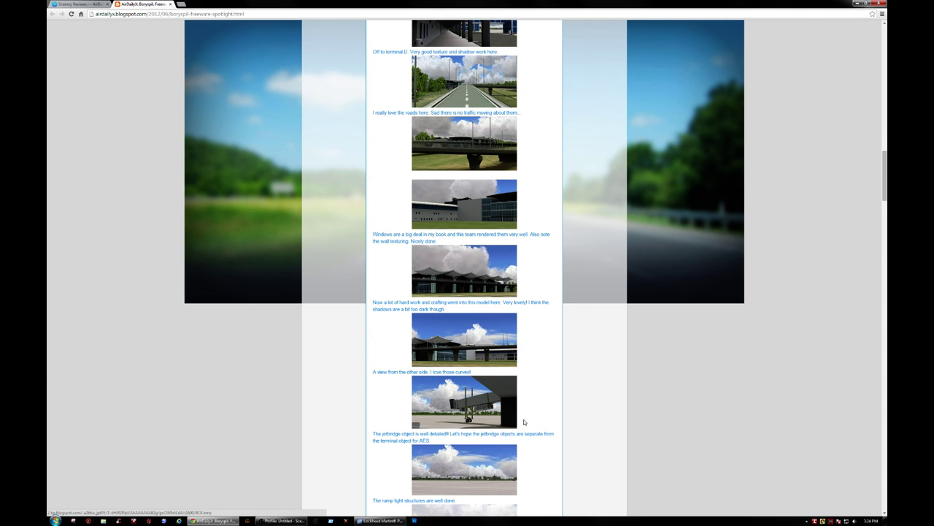
left_click(503, 426)
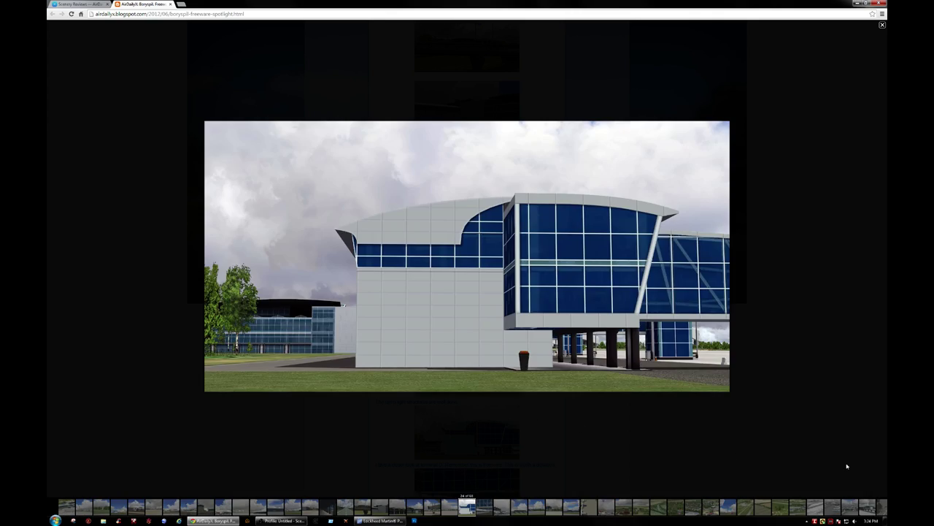
left_click(97, 325)
scroll(468, 292, "down", 1)
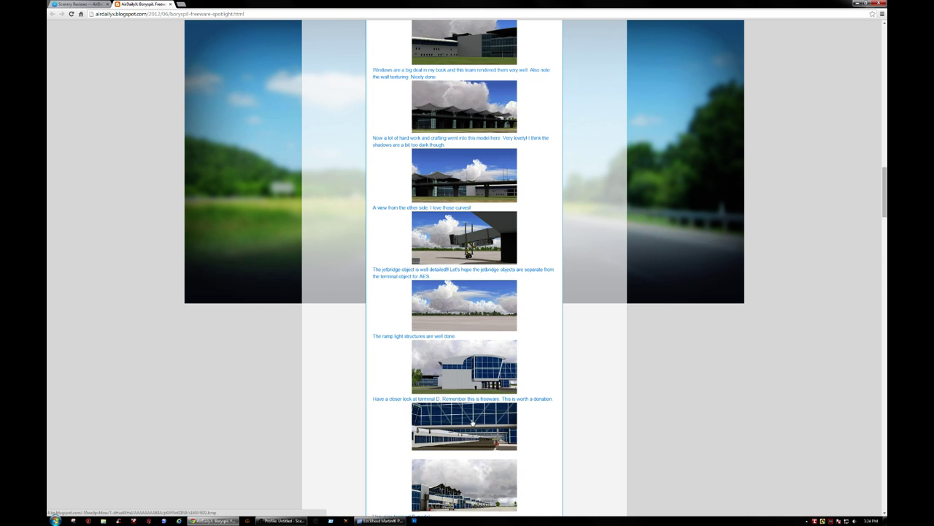
left_click(467, 428)
left_click(81, 316)
- Highlight the caption saying the terminal D freeware is worth a donation, and skim the article from its beginning again
left_click_drag(374, 398, 534, 399)
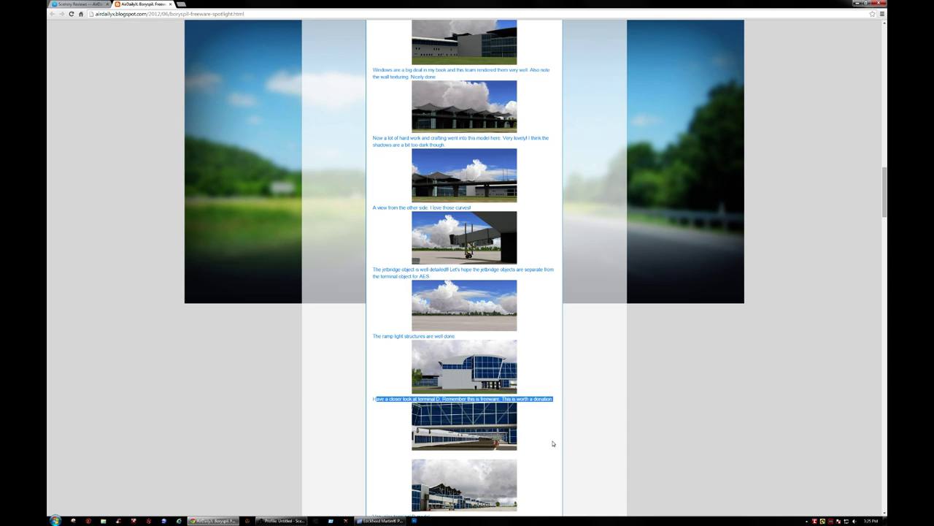
scroll(553, 443, "up", 20)
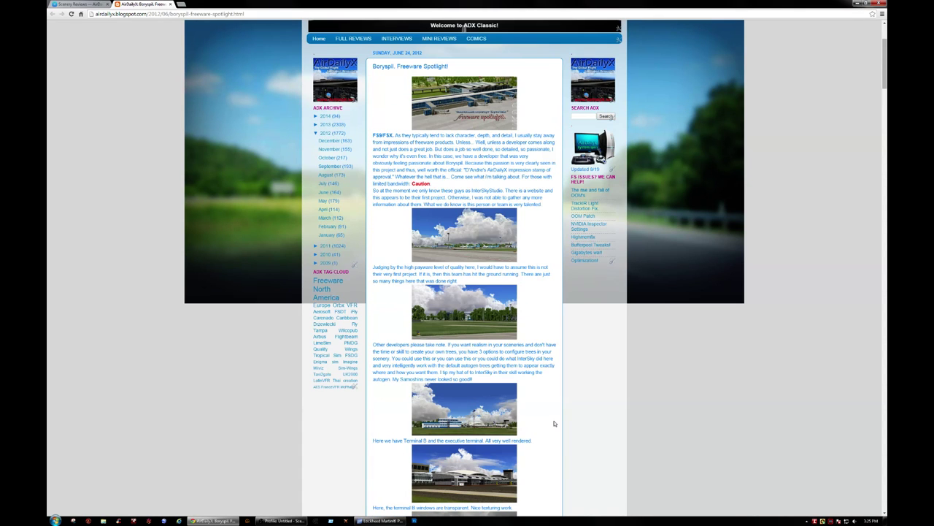
scroll(550, 423, "down", 20)
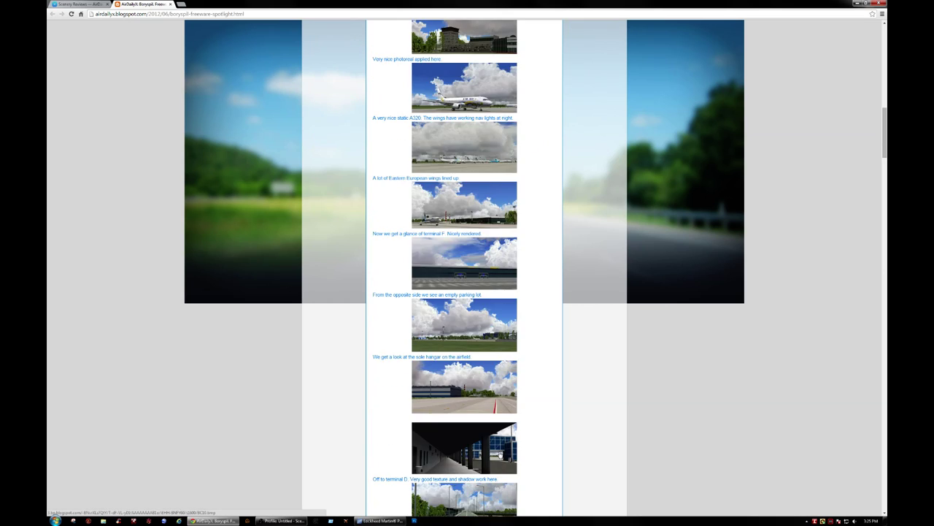
- View the enlarged screenshots of terminal D's row of jetbridges and of the ramp buses, closing each one
scroll(502, 457, "down", 3)
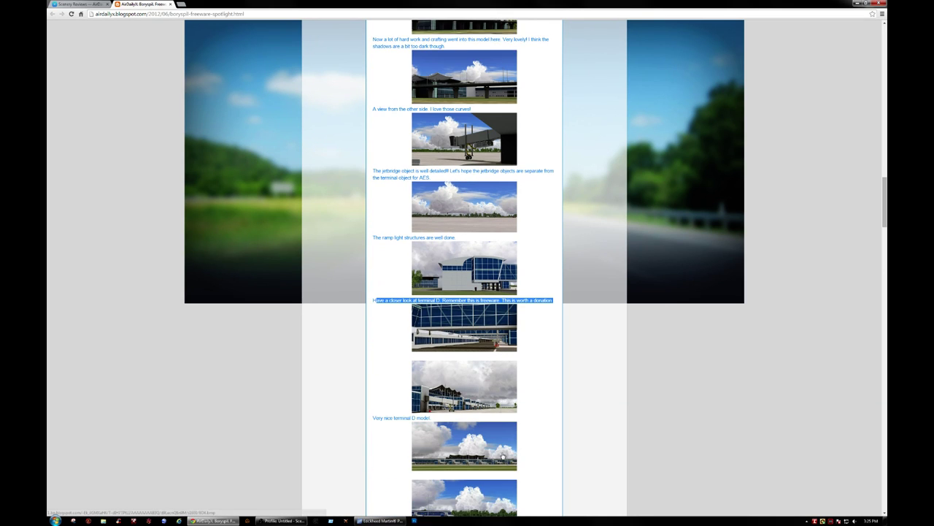
left_click(469, 377)
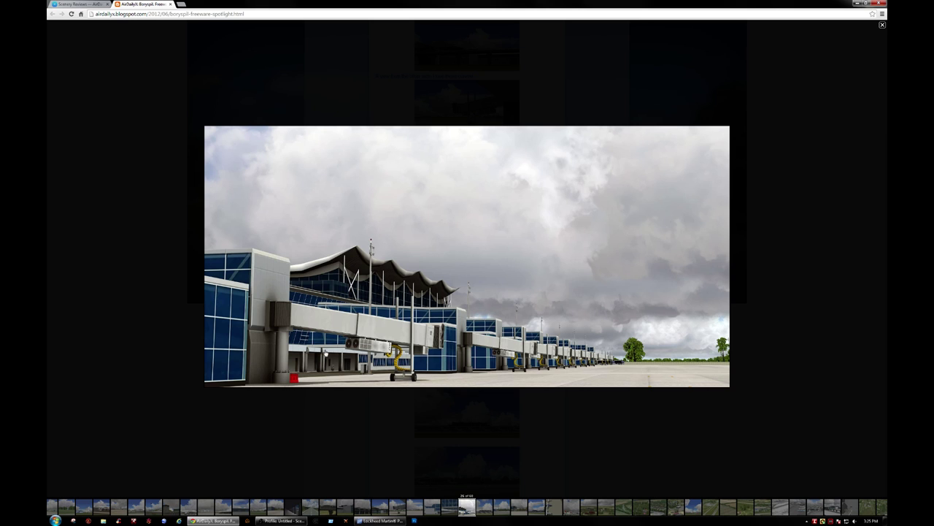
left_click(151, 391)
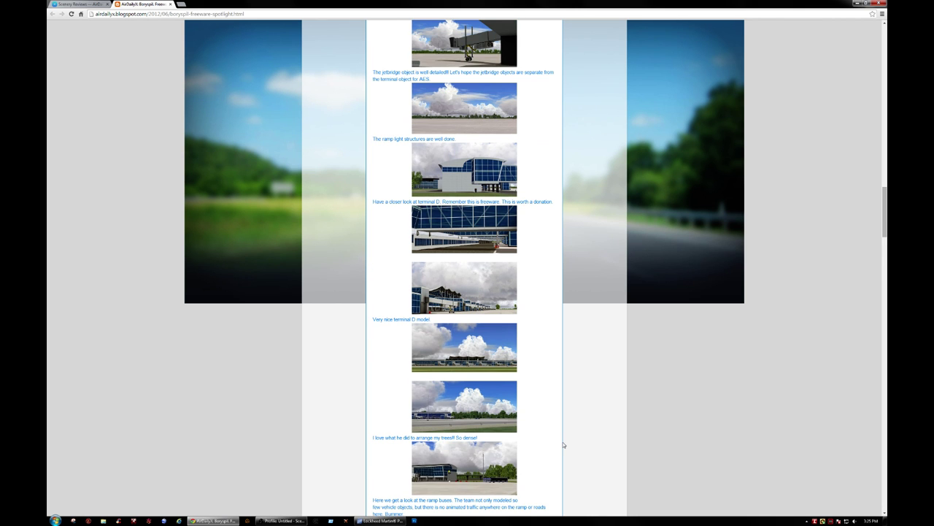
left_click(479, 459)
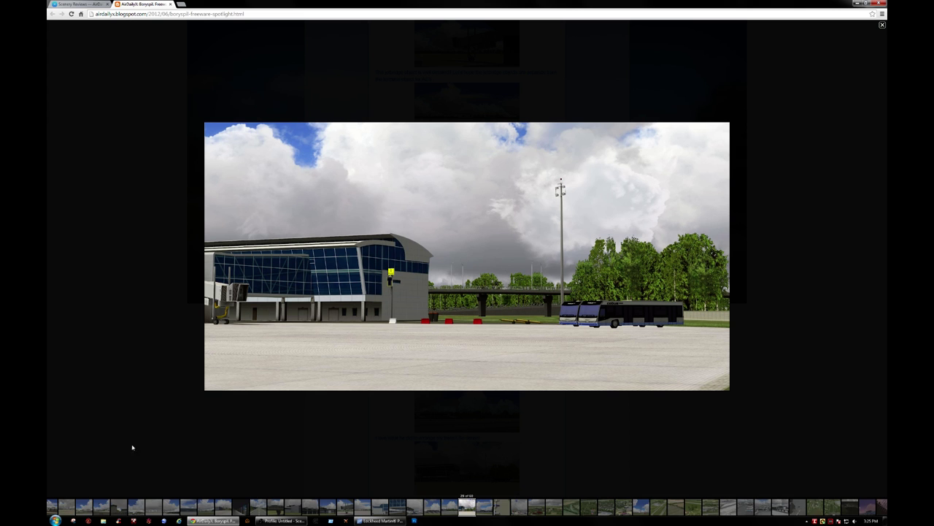
left_click(106, 387)
- View the enlarged overhead screenshot of the parked propeller aircraft and the ground texture, and close it
scroll(292, 425, "down", 5)
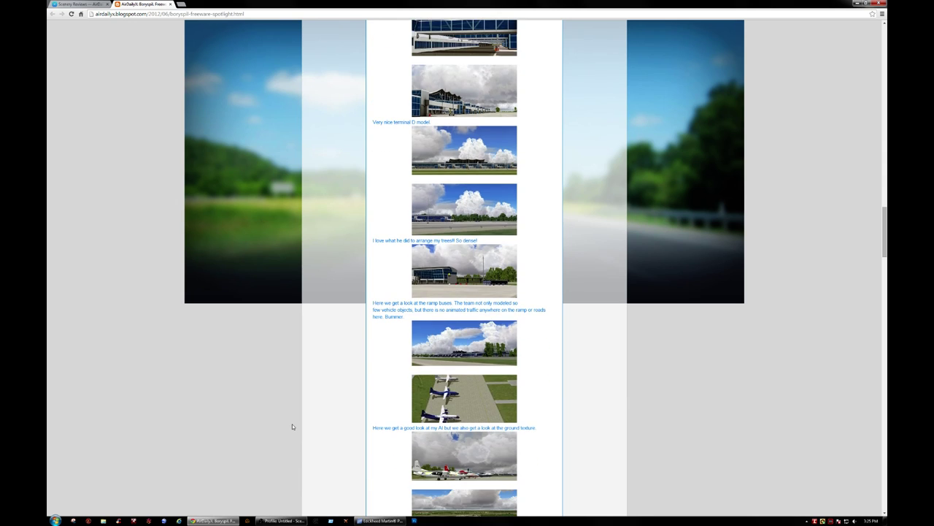
left_click(506, 334)
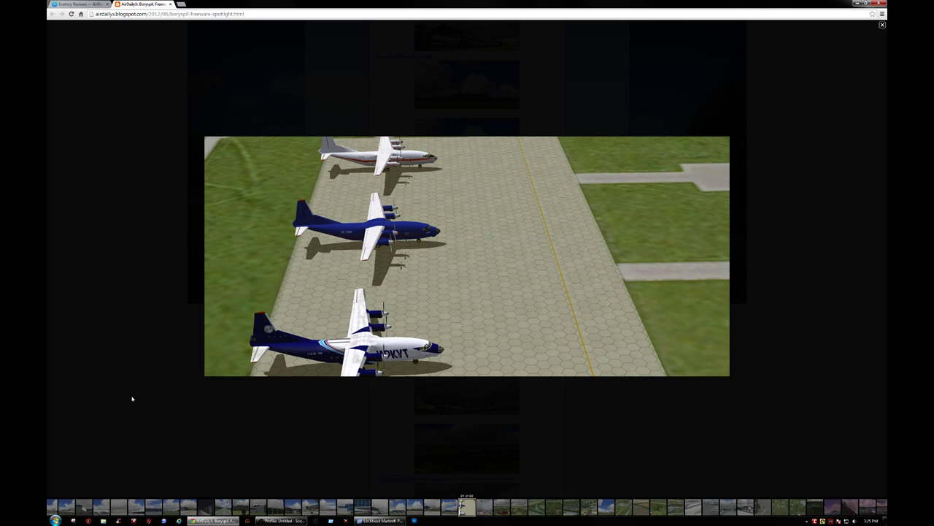
left_click(128, 397)
- Enlarge the screenshot of the airport's photoscenery surroundings and browse the gallery forward to the aerial view of the runways
scroll(181, 408, "down", 3)
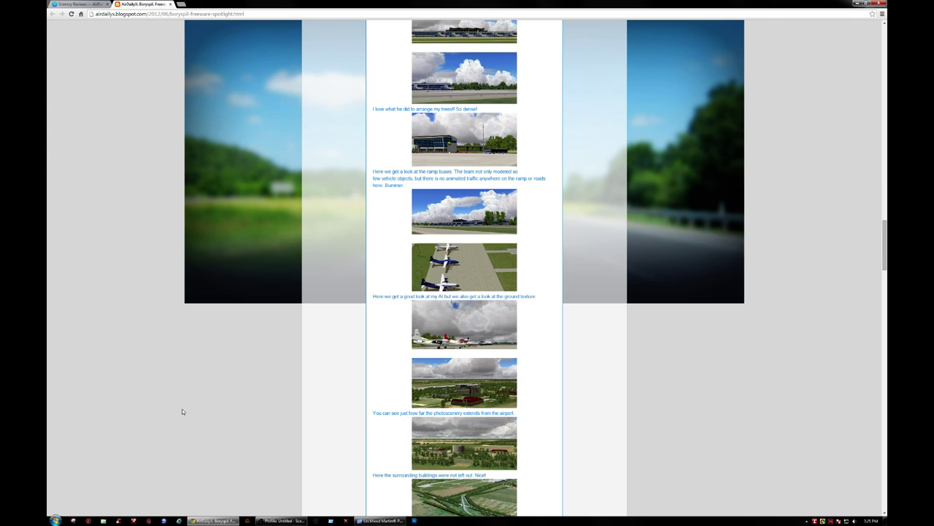
left_click(421, 337)
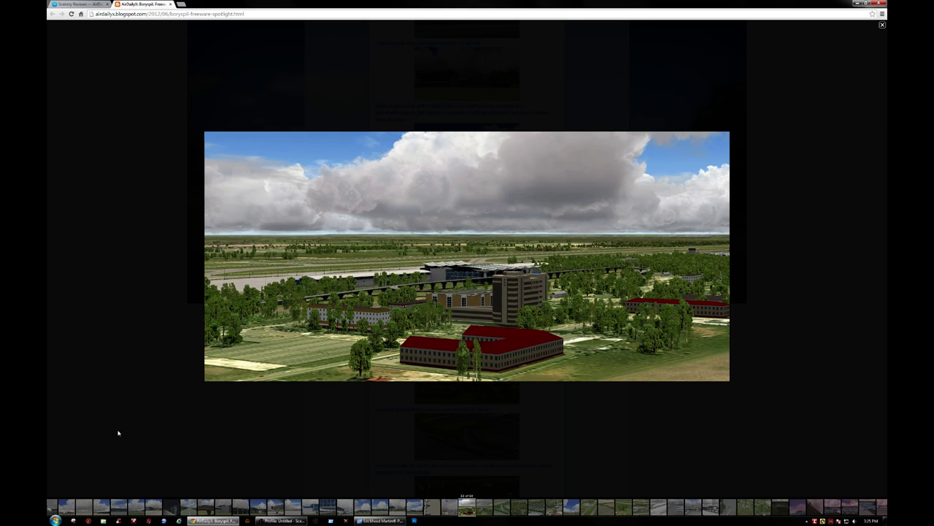
left_click(492, 513)
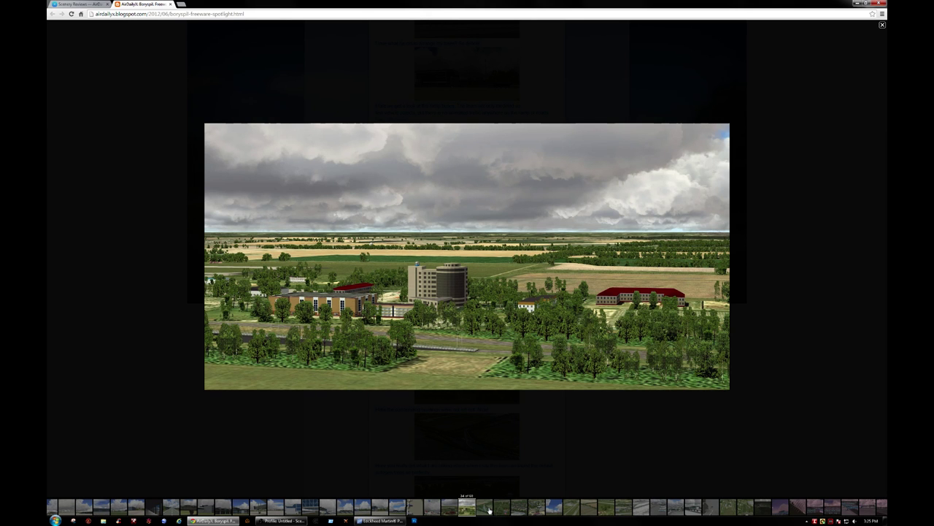
left_click(497, 513)
left_click(503, 512)
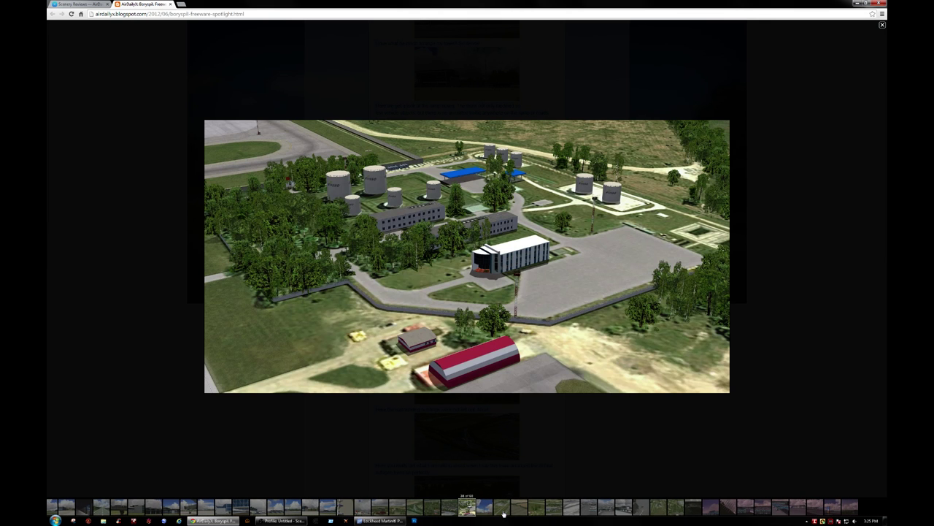
left_click(492, 511)
left_click(492, 510)
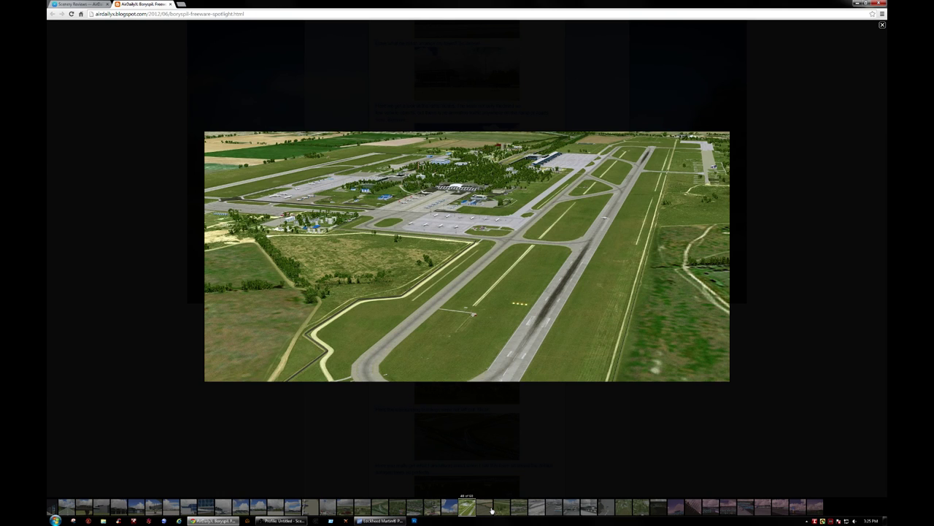
- Browse the Boryspil gallery forward through the snowy winter screenshots to the glass terminal beside the elevated road
left_click(492, 510)
left_click(492, 510)
left_click(492, 510)
left_click(492, 510)
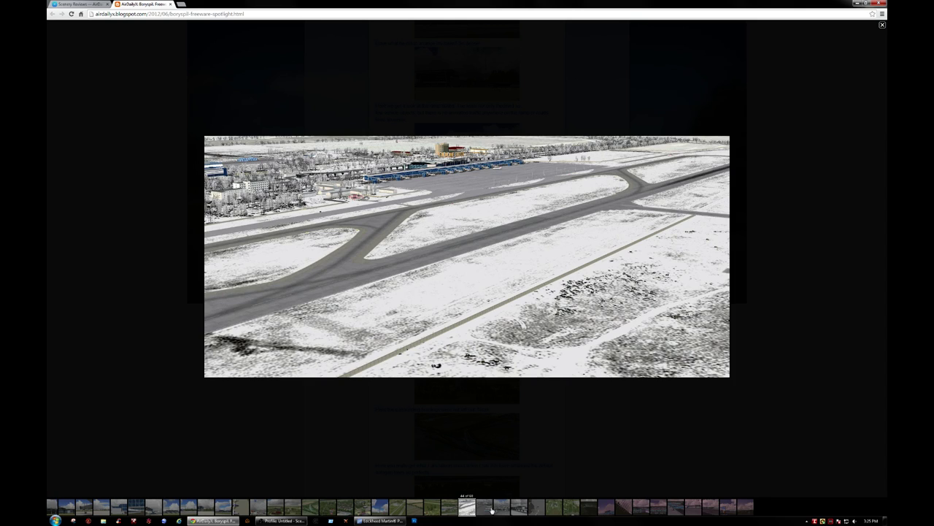
left_click(492, 510)
left_click(492, 510)
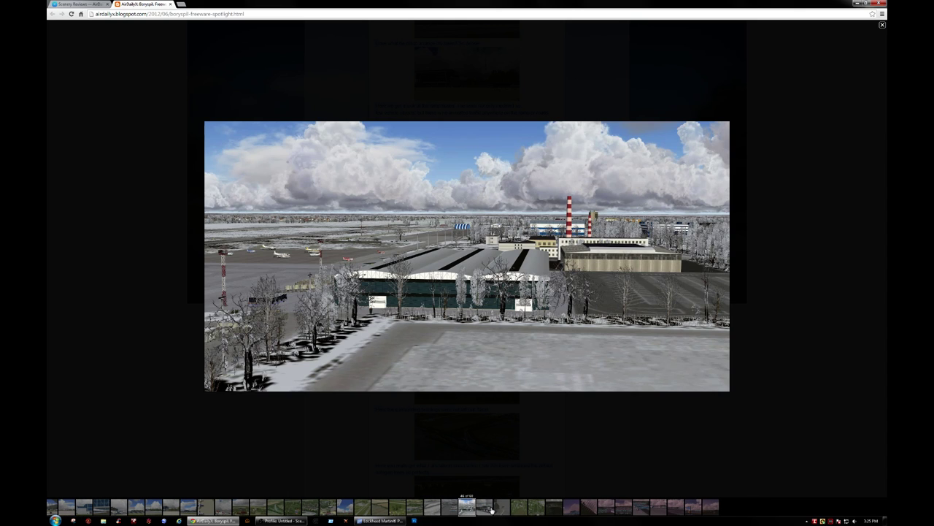
left_click(492, 510)
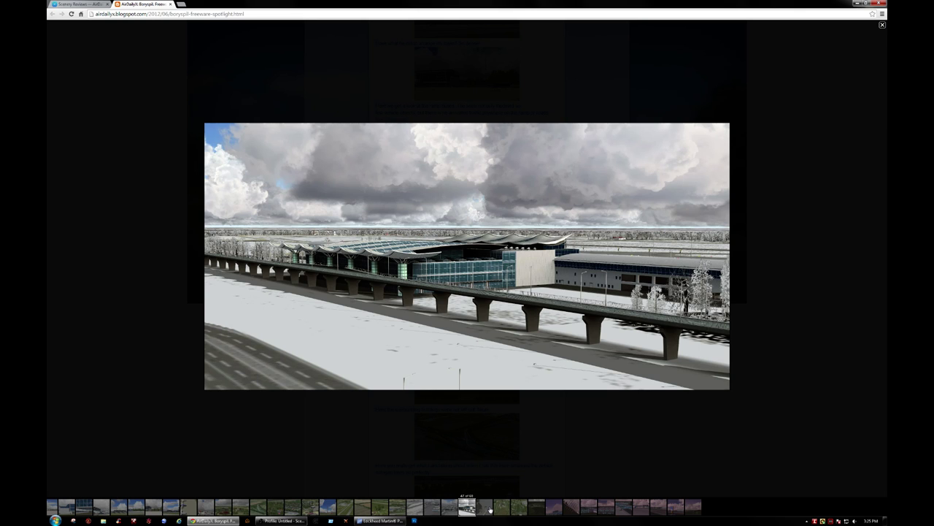
- Continue through the gallery past the green aerial overview to the dusk view of the terminal's row of jetbridges
left_click(491, 510)
left_click(491, 510)
left_click(492, 510)
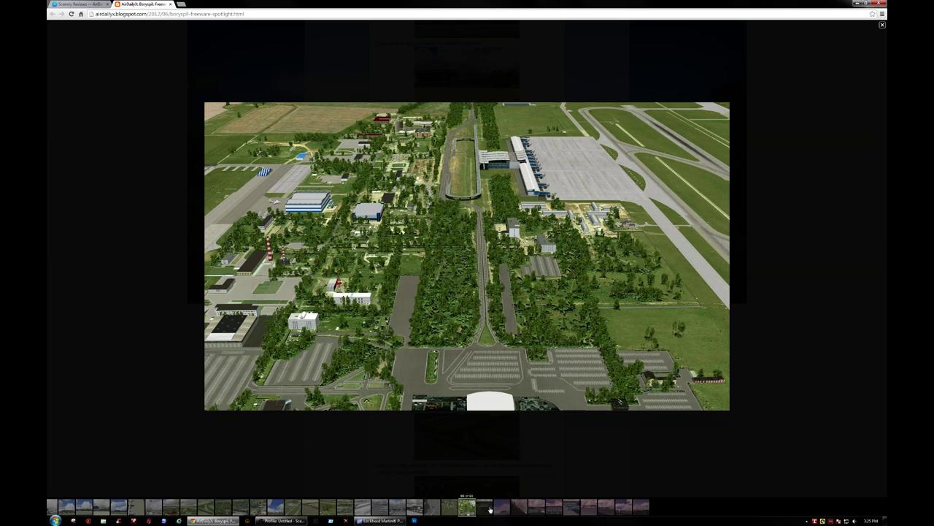
left_click(491, 510)
left_click(492, 510)
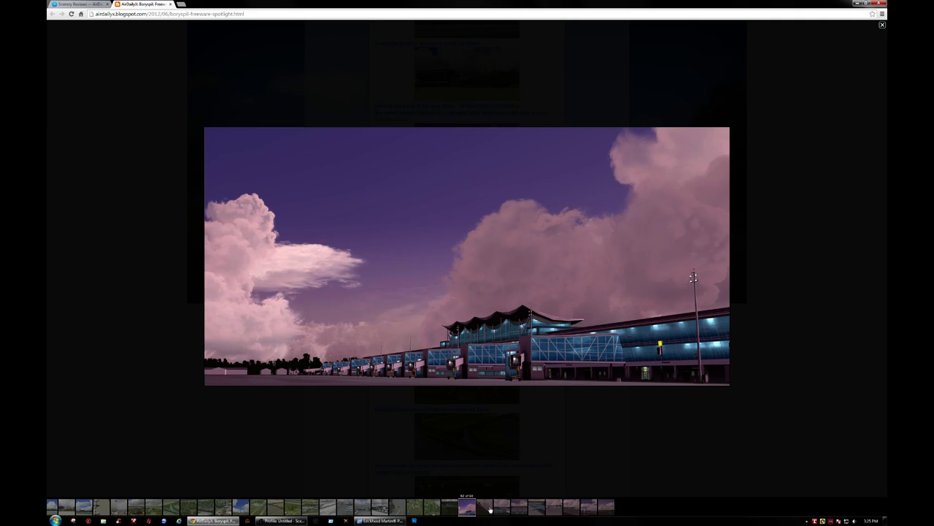
- View the remaining dusk screenshots up to the distant runway approach lights, and close the gallery
left_click(491, 510)
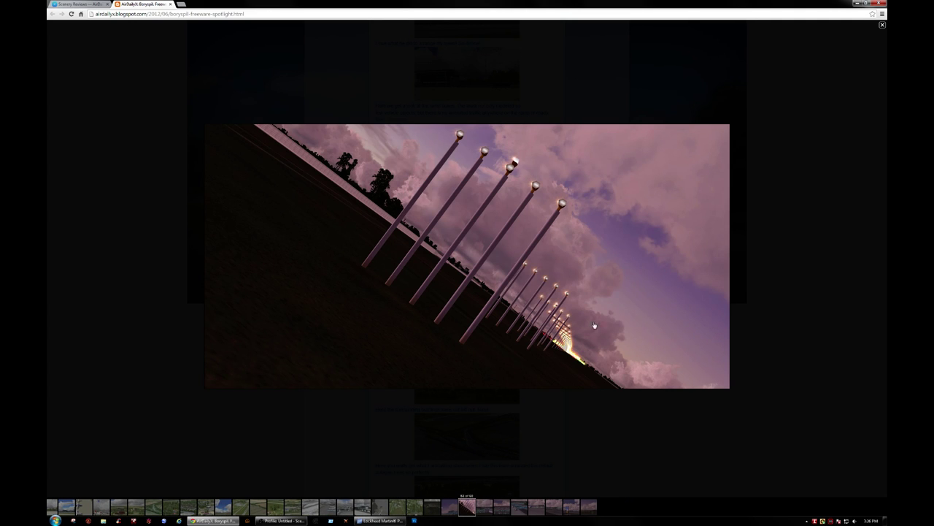
left_click(480, 508)
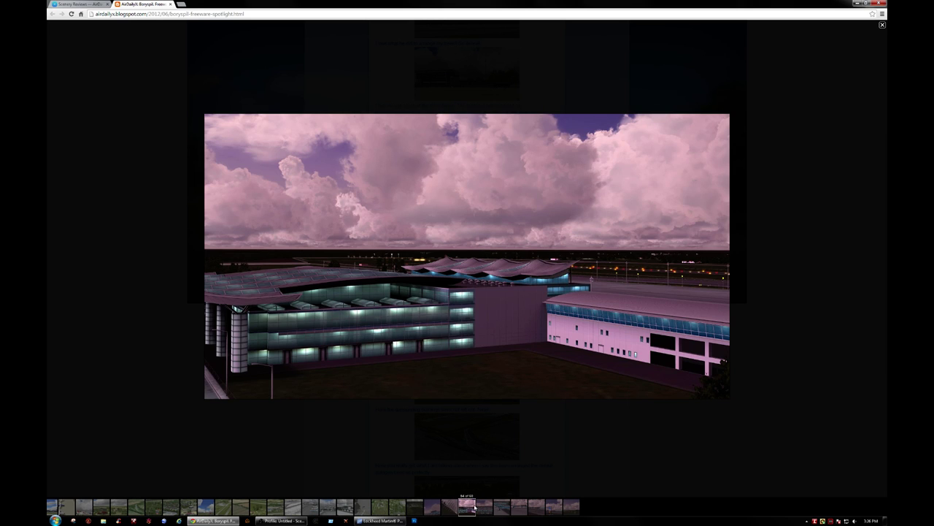
left_click(481, 510)
left_click(481, 510)
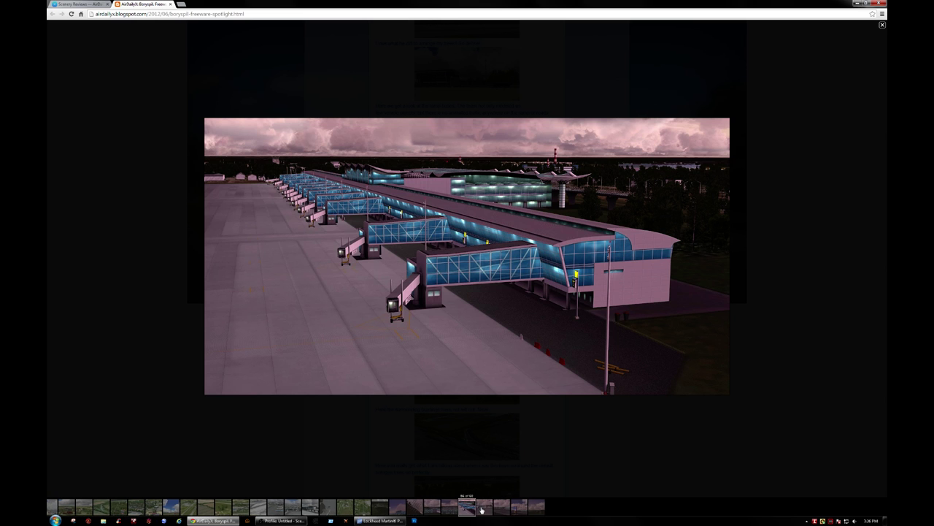
left_click(481, 510)
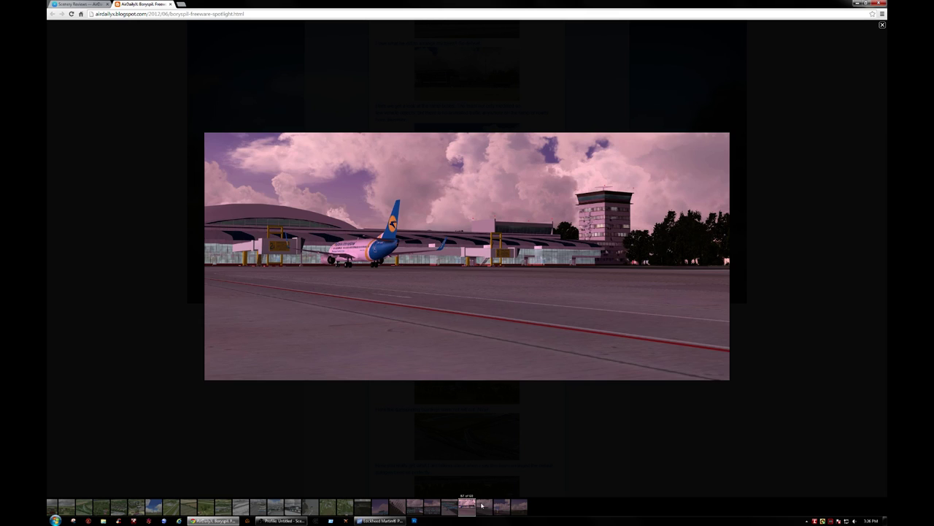
left_click(482, 505)
left_click(485, 507)
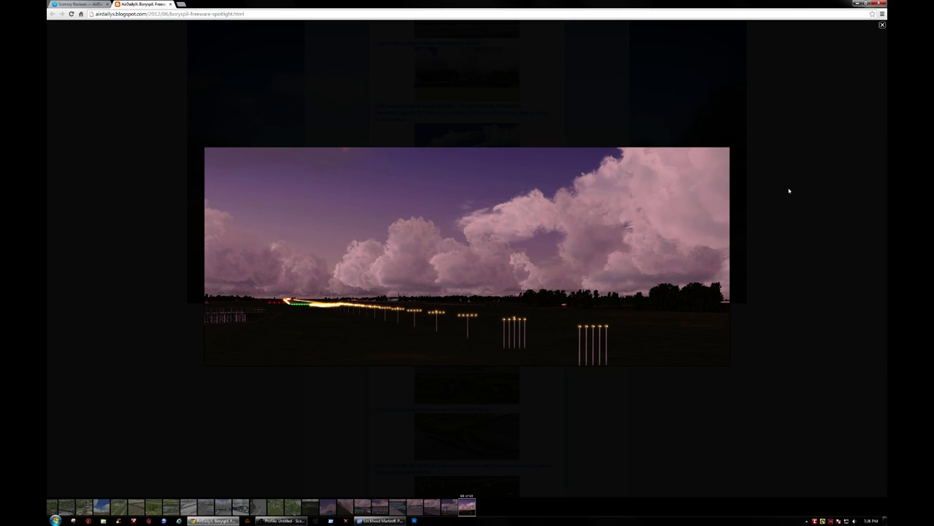
left_click(47, 207)
- Follow the InterSkyStudio link near the article's end to the UKBB Kyiv Boryspil for FSX download page, and close that tab
scroll(763, 321, "down", 10)
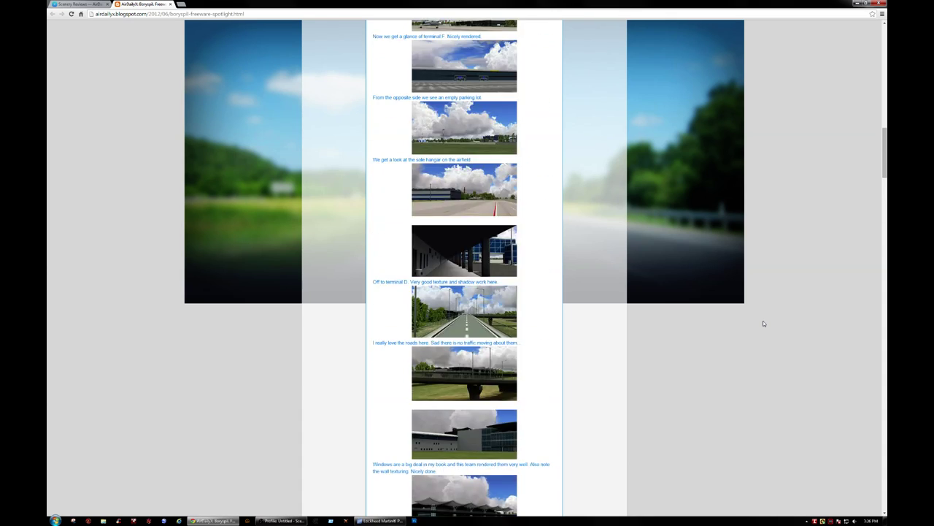
scroll(763, 321, "down", 15)
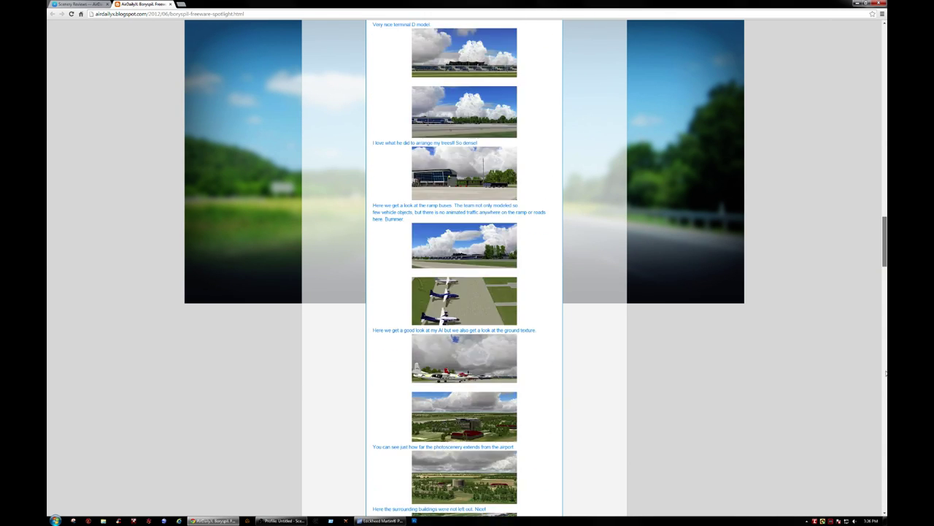
scroll(464, 263, "up", 4)
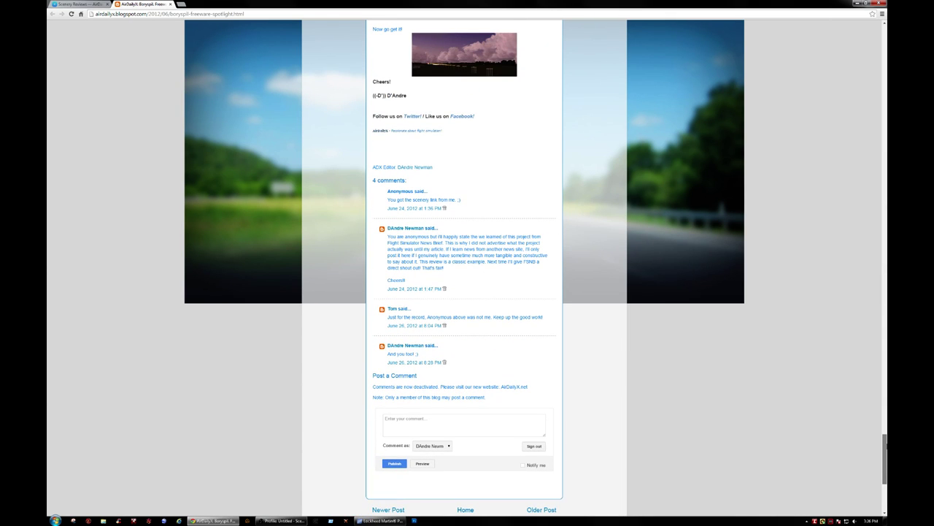
scroll(465, 271, "up", 1)
scroll(464, 268, "up", 2)
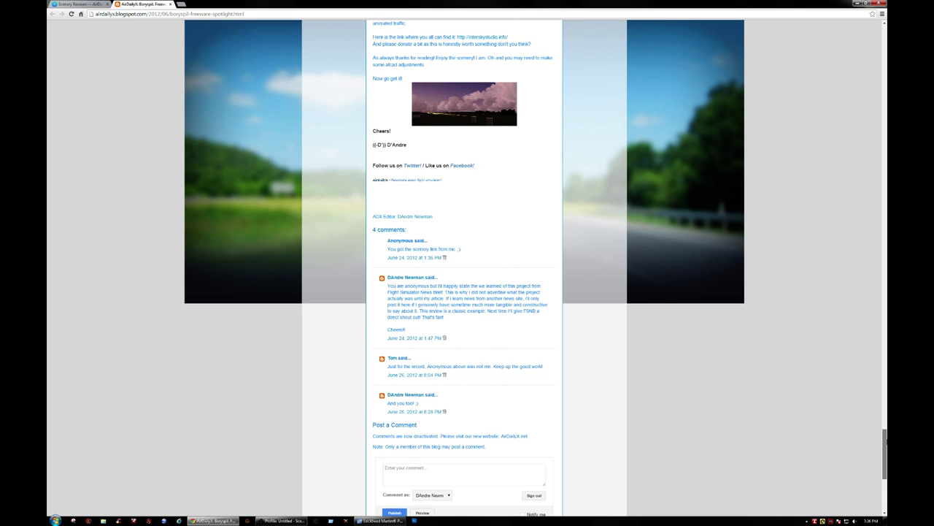
scroll(703, 423, "up", 2)
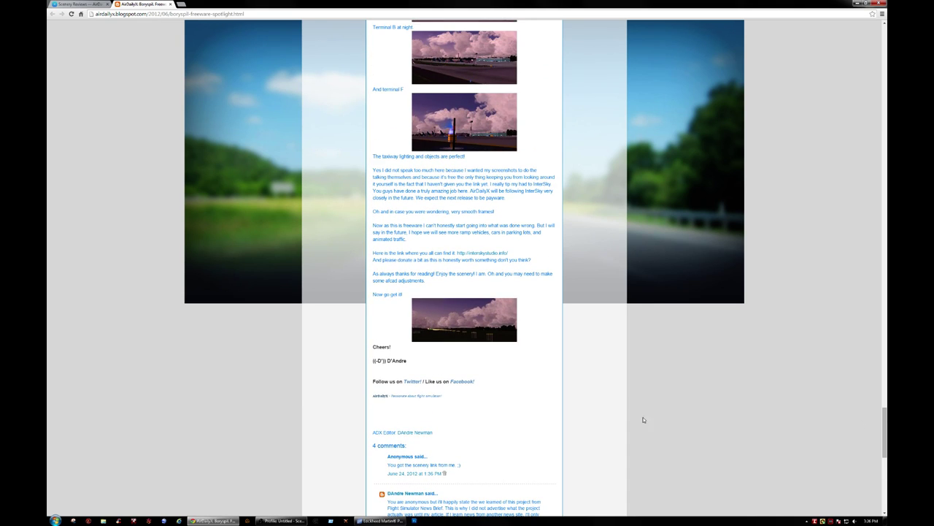
left_click(485, 254)
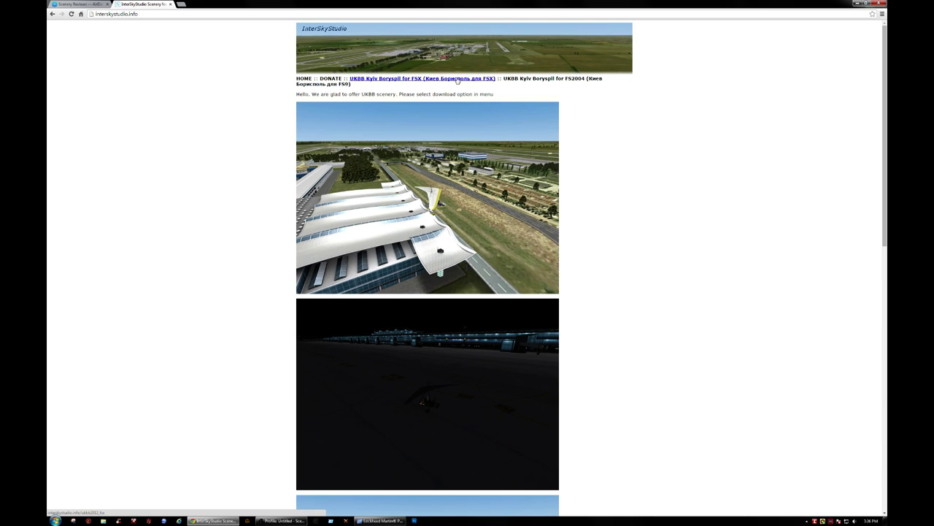
left_click(397, 80)
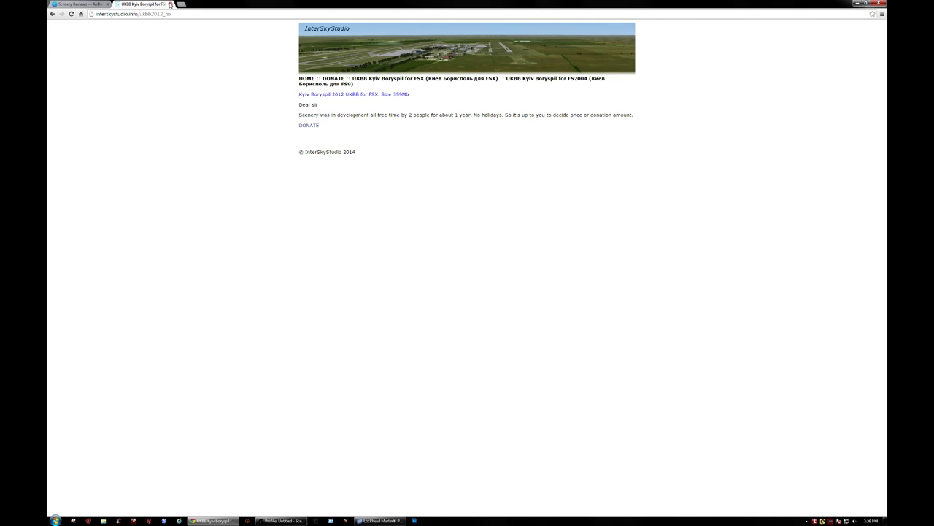
left_click(170, 4)
- Open the Aerosoft Koltsovo review from the scenery review list and skim it down to the terminals A&B screenshots
scroll(813, 327, "up", 3)
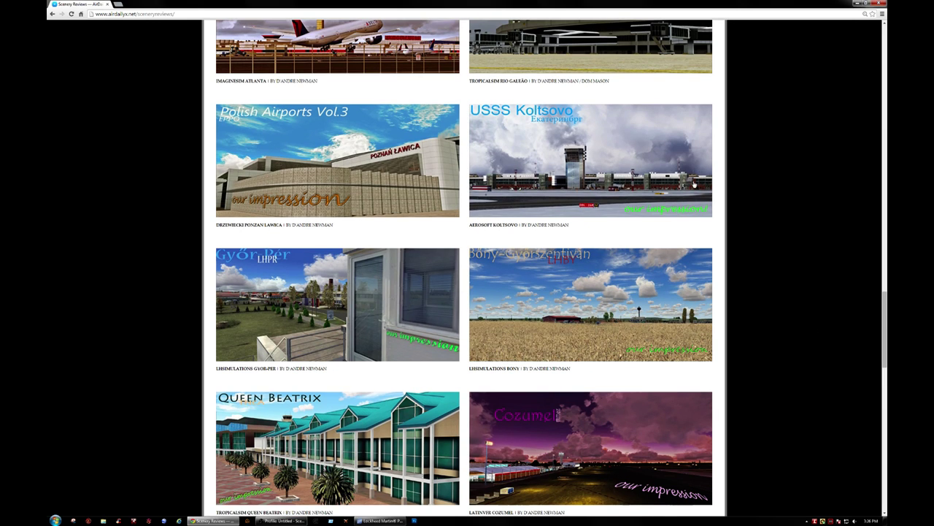
left_click(482, 132)
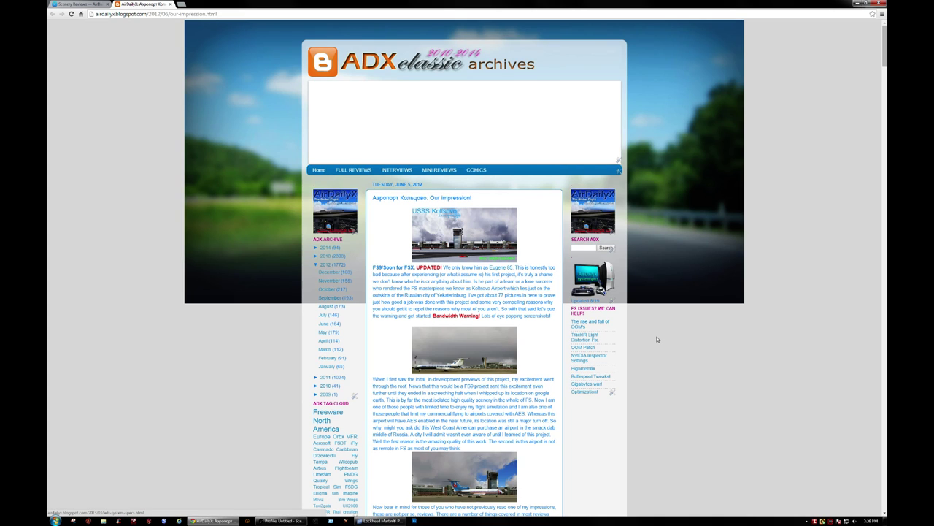
scroll(657, 337, "down", 5)
scroll(657, 336, "down", 3)
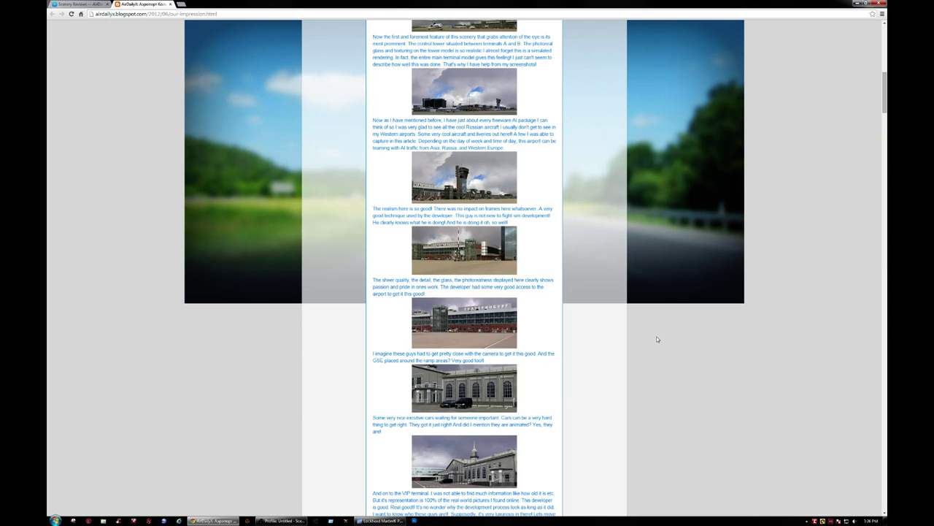
scroll(493, 345, "down", 6)
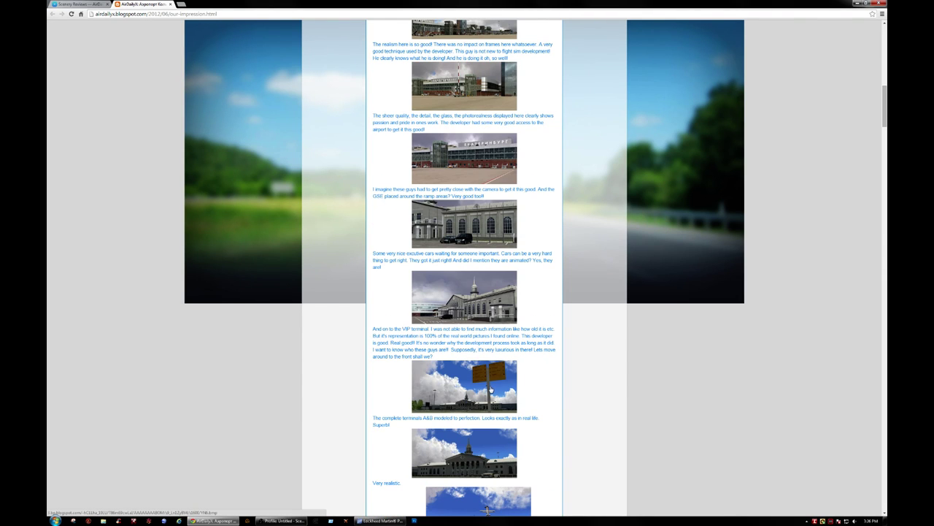
- Enlarge a Koltsovo screenshot and browse forward past the terminal front and hotel to the rounded glass terminal building
left_click(468, 322)
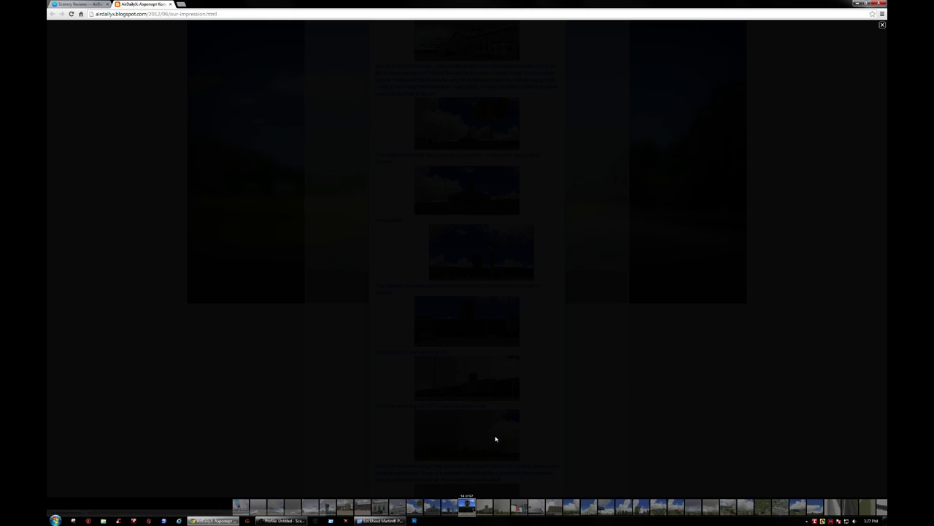
left_click(481, 517)
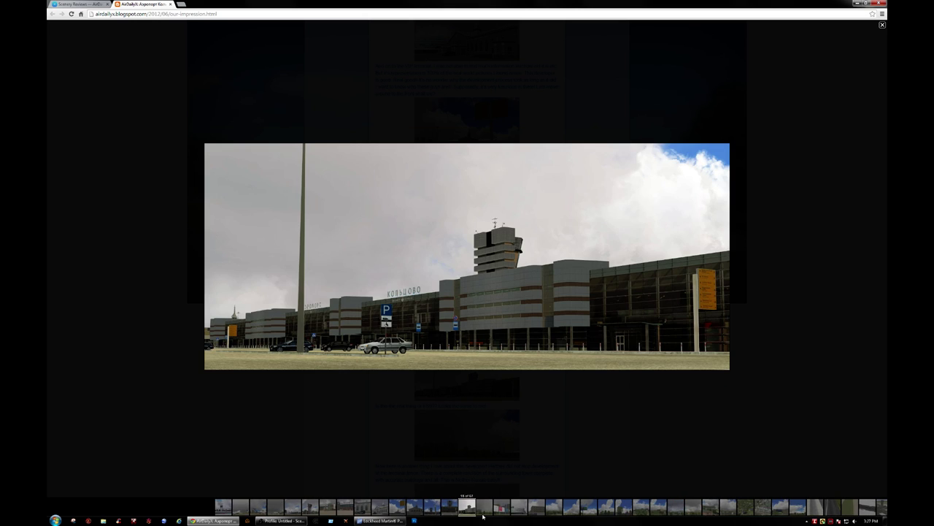
left_click(482, 517)
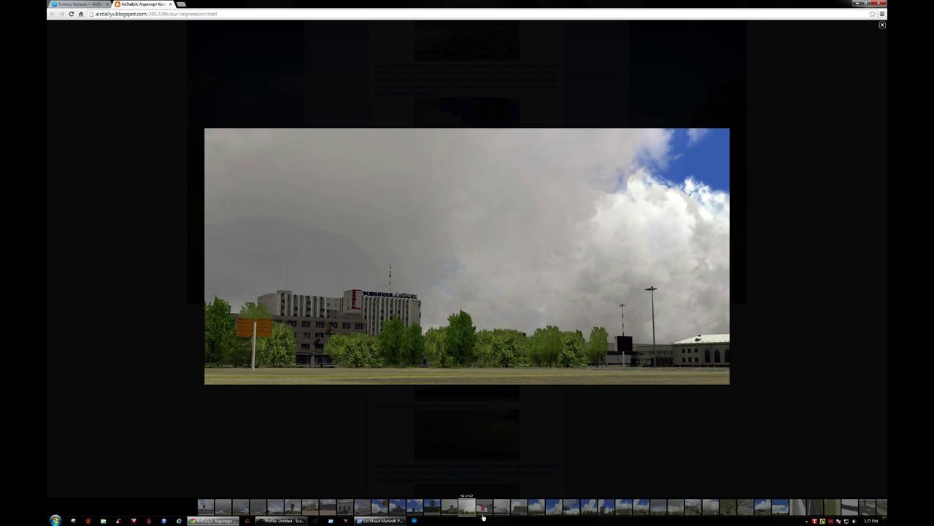
left_click(482, 517)
left_click(483, 517)
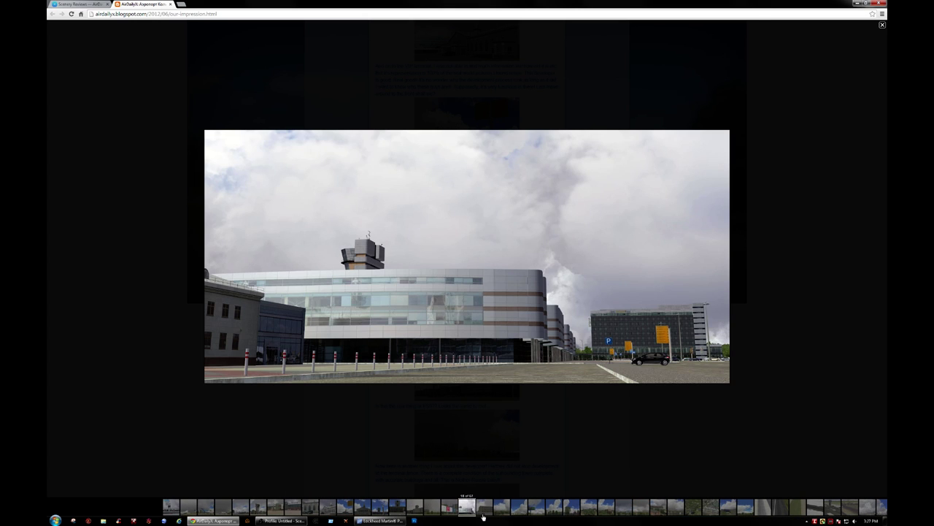
- Browse the Koltsovo gallery forward past the large rooftop airport lettering to the surrounding apartment blocks
left_click(482, 517)
left_click(483, 517)
left_click(482, 517)
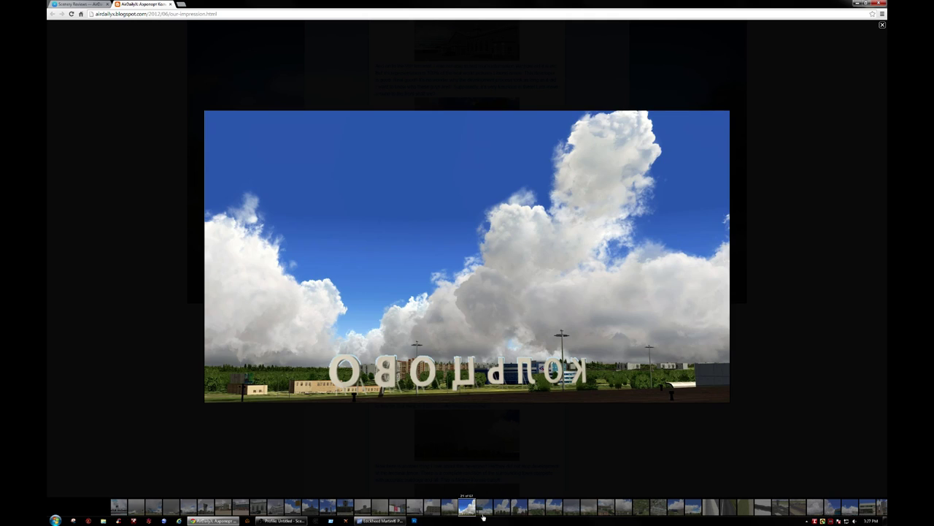
left_click(482, 517)
left_click(482, 516)
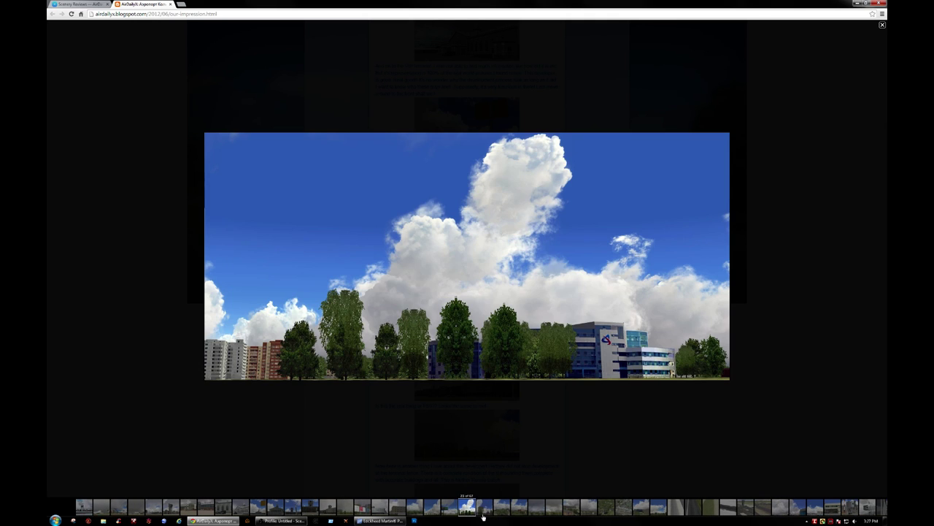
left_click(482, 517)
left_click(483, 517)
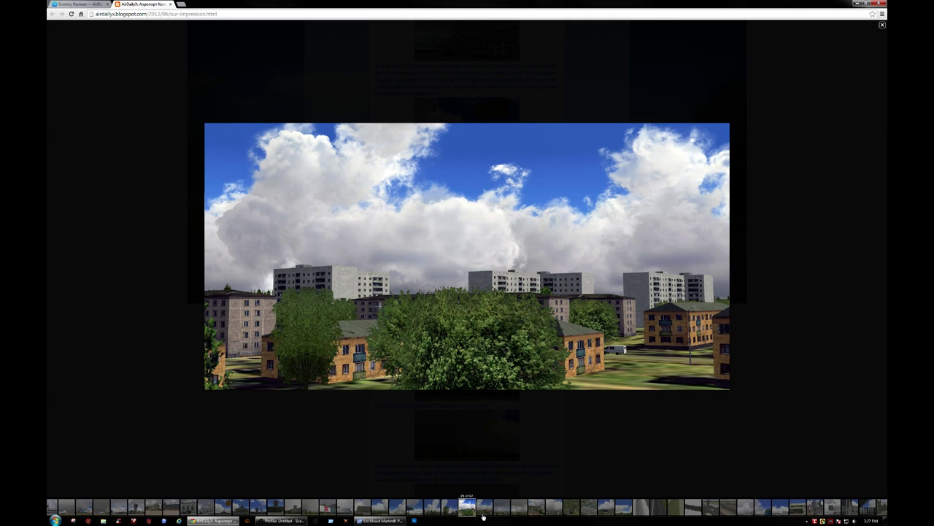
- Advance through the Koltsovo gallery from the apartment blocks to the view across the terminal's rooftops
left_click(483, 517)
left_click(482, 517)
left_click(482, 517)
left_click(482, 516)
left_click(484, 517)
left_click(484, 517)
left_click(484, 517)
left_click(484, 517)
left_click(484, 517)
left_click(484, 517)
left_click(484, 516)
left_click(484, 517)
left_click(484, 517)
left_click(484, 517)
left_click(484, 517)
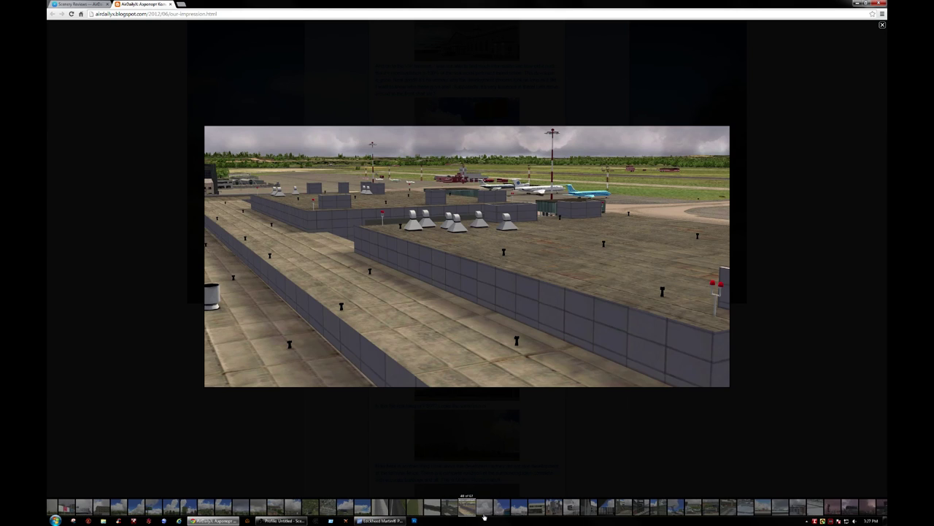
- Advance through the gallery to the close view of the control tower and the Ekaterinburg terminal's jetbridges
left_click(484, 517)
left_click(484, 517)
left_click(484, 517)
left_click(484, 517)
left_click(484, 517)
left_click(484, 517)
left_click(484, 517)
left_click(484, 517)
left_click(484, 517)
left_click(484, 517)
left_click(484, 517)
left_click(485, 517)
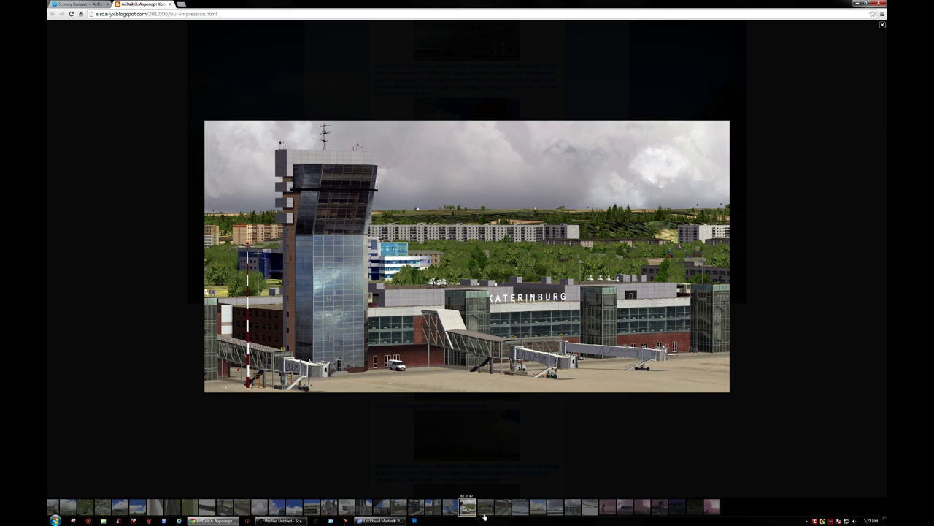
- Browse past the jet parked at the terminal to the snow-covered apron and the wide winter view of the runways
left_click(484, 517)
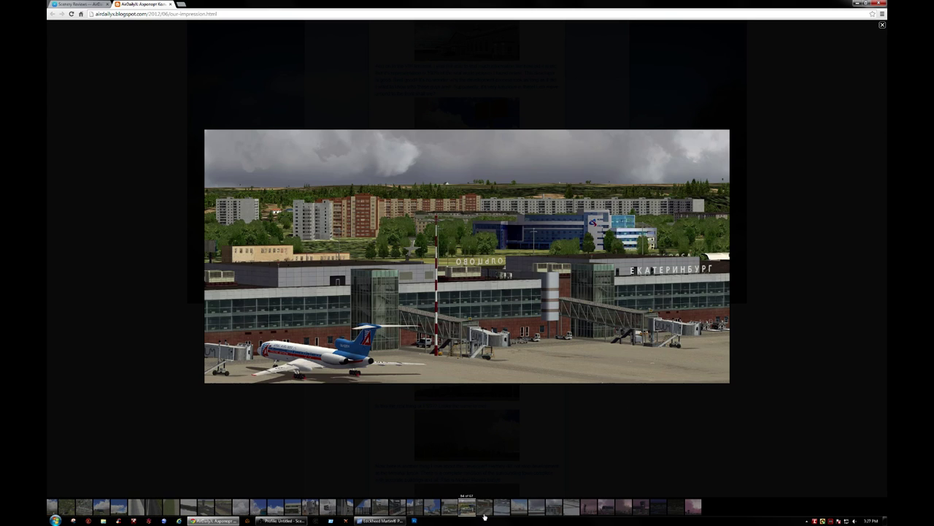
left_click(484, 517)
left_click(484, 517)
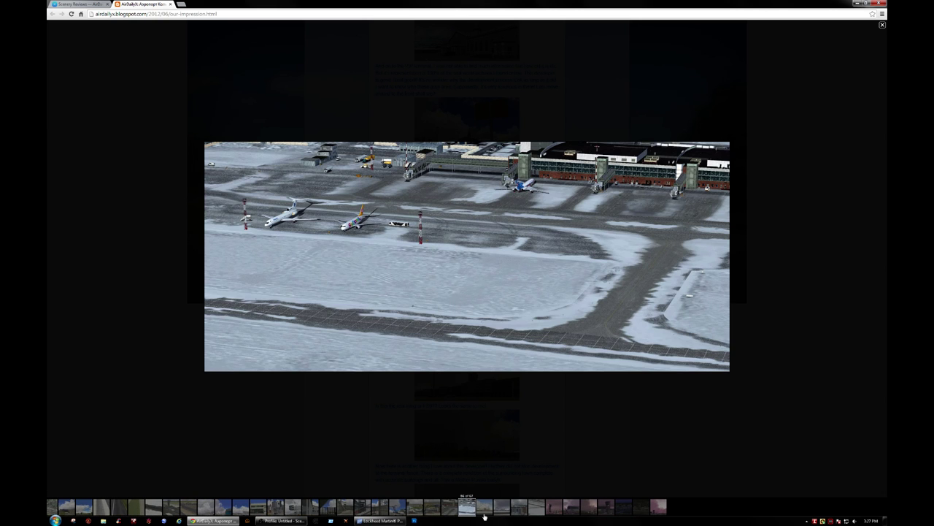
left_click(484, 516)
left_click(484, 517)
left_click(484, 517)
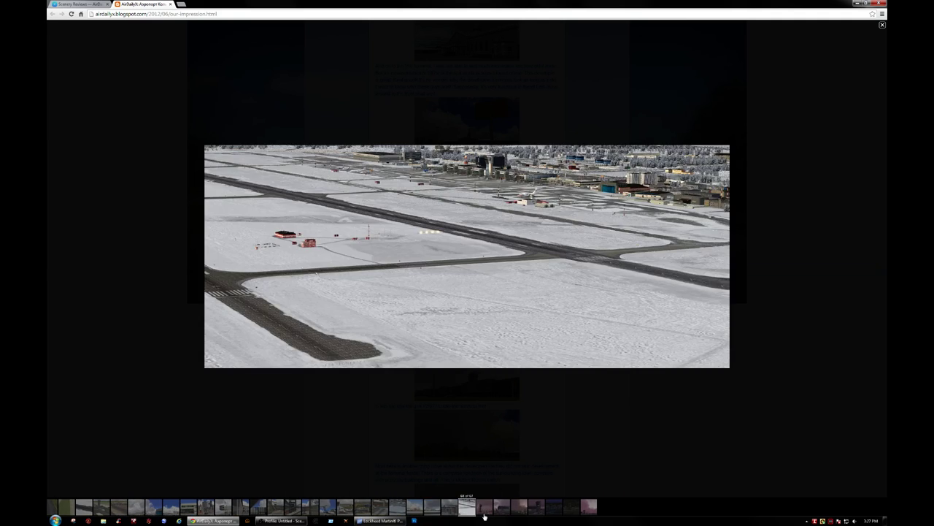
- View the dusk screenshots of the control tower with its parked airliners and of the Transaero aircraft at the terminal
left_click(484, 517)
left_click(457, 509)
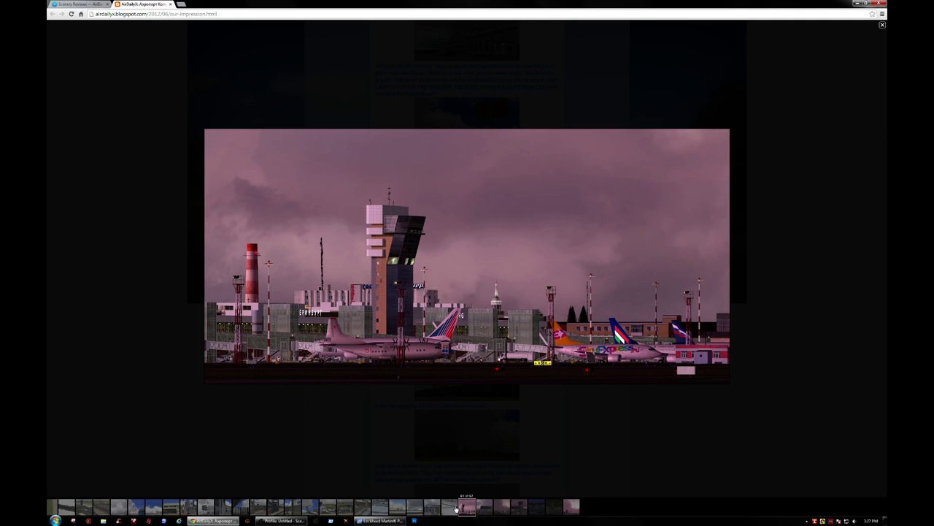
left_click(483, 509)
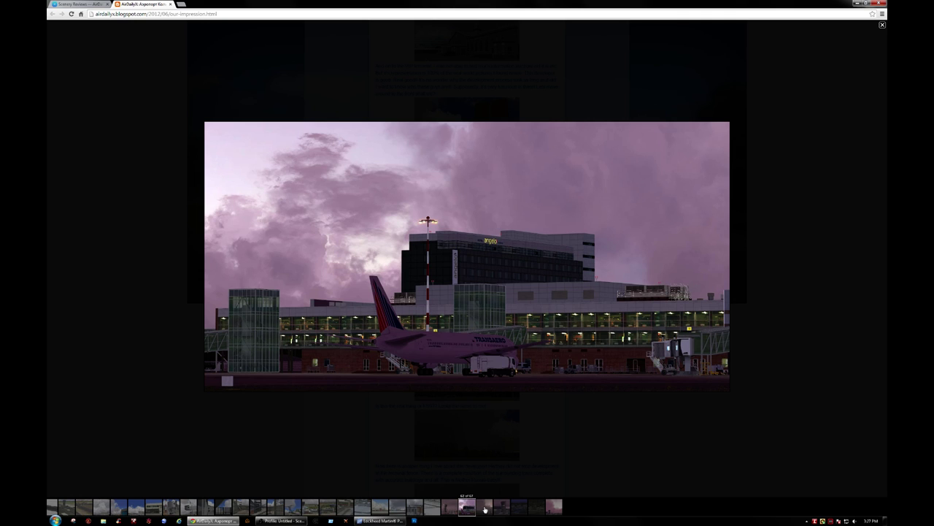
- View the darker dusk screenshots of Koltsovo's control tower, close the gallery, and skim the review page
left_click(484, 509)
left_click(493, 509)
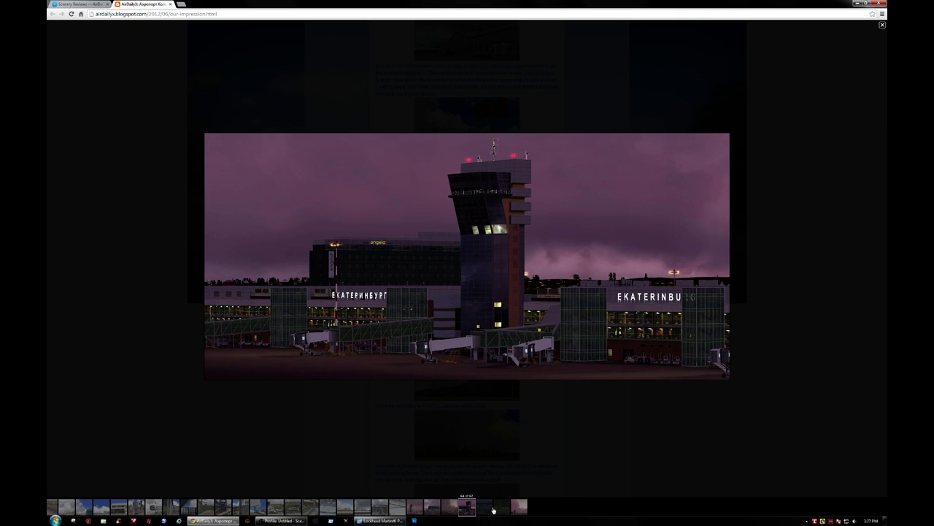
key("Escape")
scroll(281, 276, "down", 20)
scroll(468, 323, "down", 3)
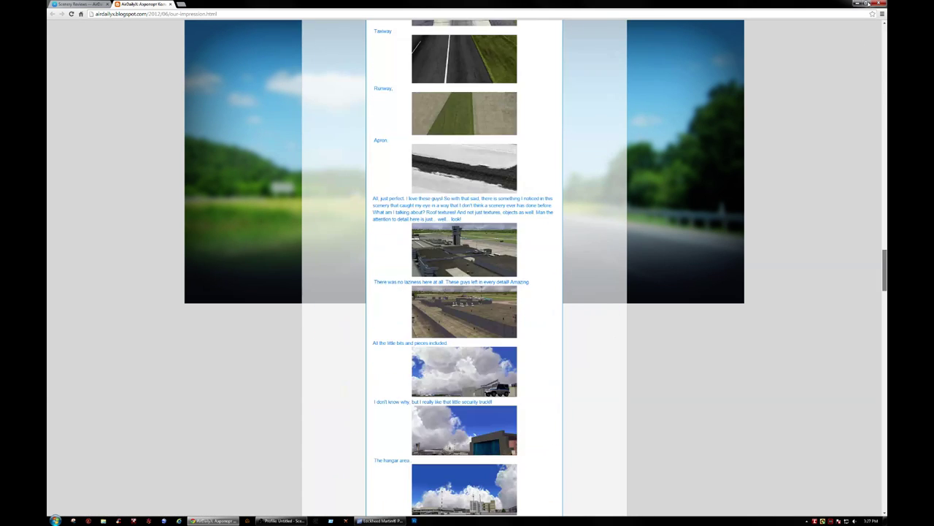
key("Home")
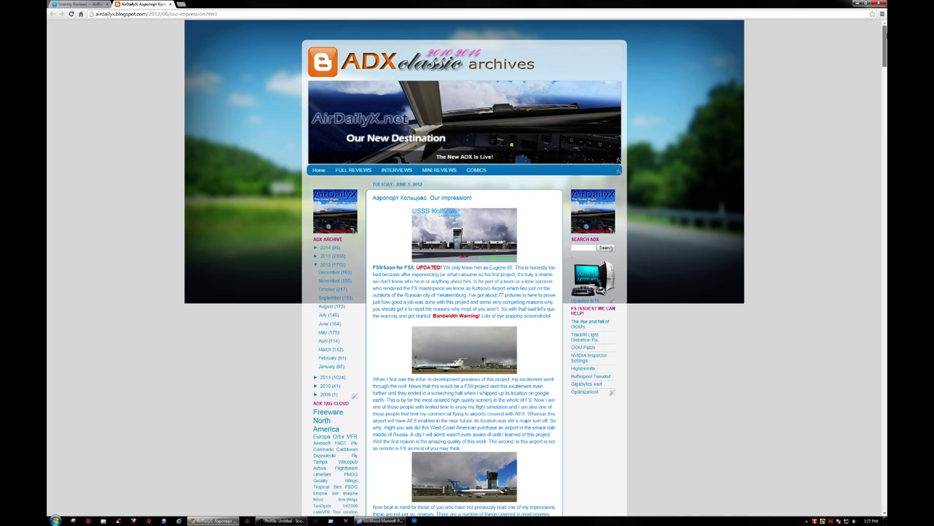
scroll(465, 369, "down", 3)
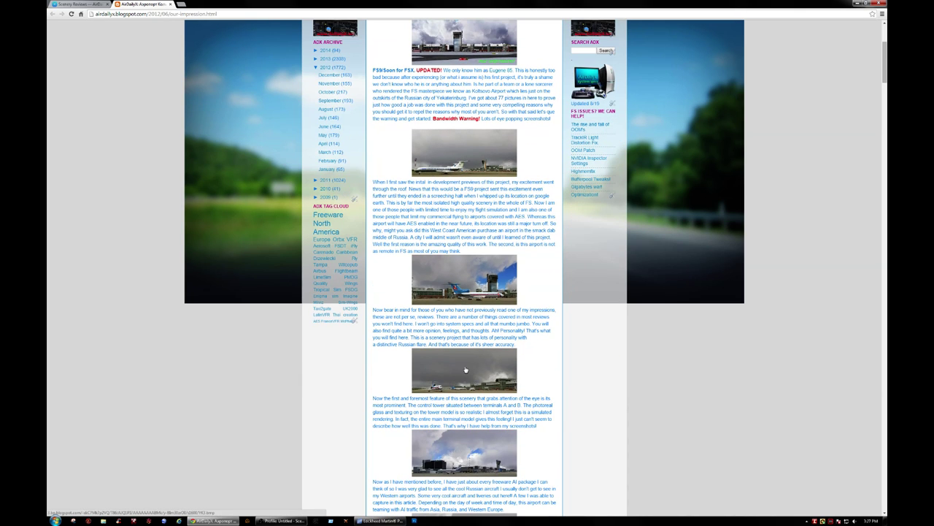
- Close the Koltsovo review, the browser and the running Prepar3D session
left_click(170, 4)
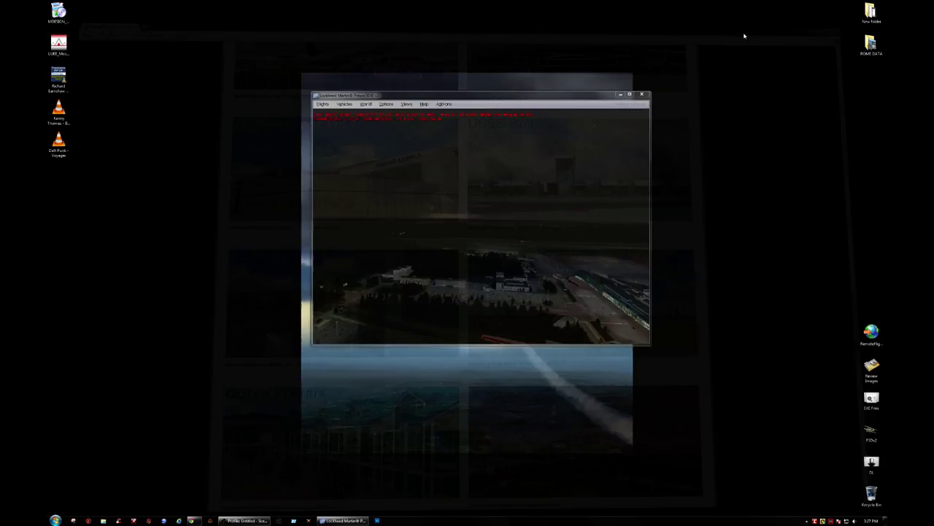
left_click(883, 2)
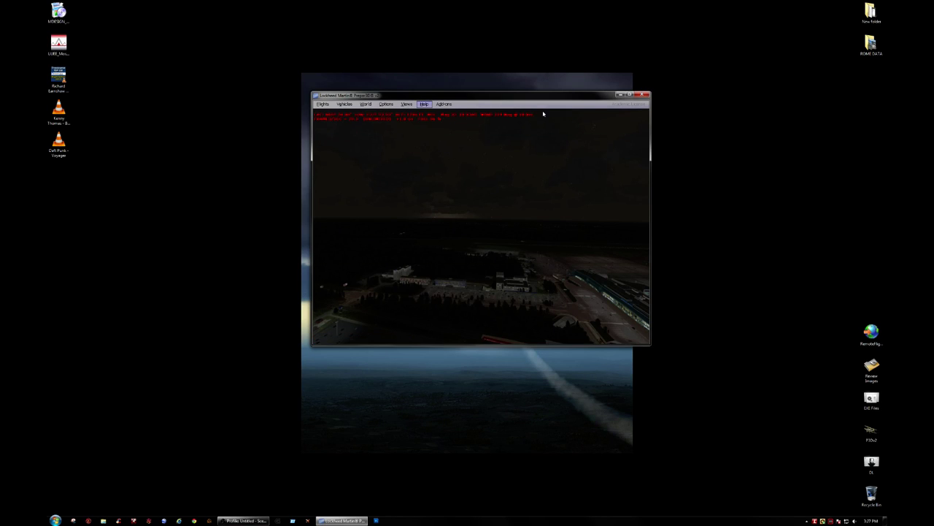
left_click(638, 95)
left_click(438, 244)
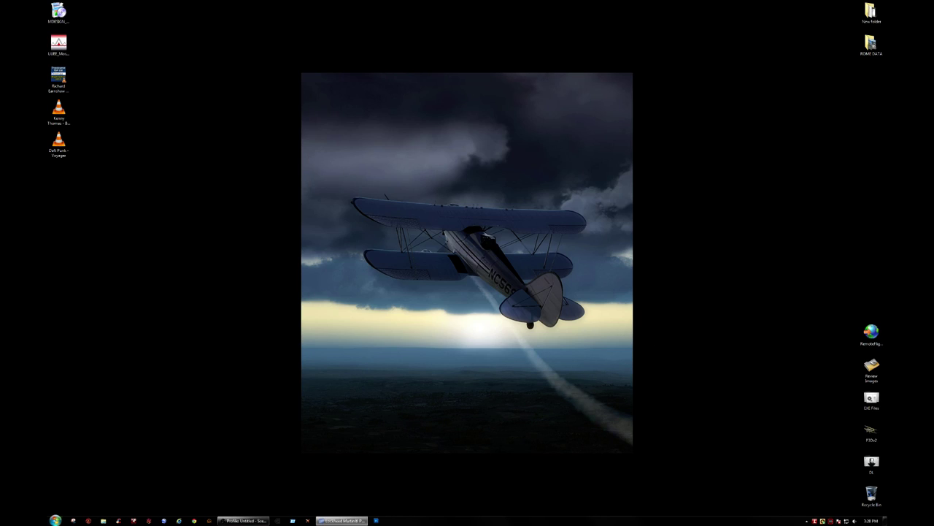
- Open the MDesign configuration tool for Domodedovo from the SimMarket programs, review its season settings, and save and exit
left_click(56, 519)
left_click(74, 492)
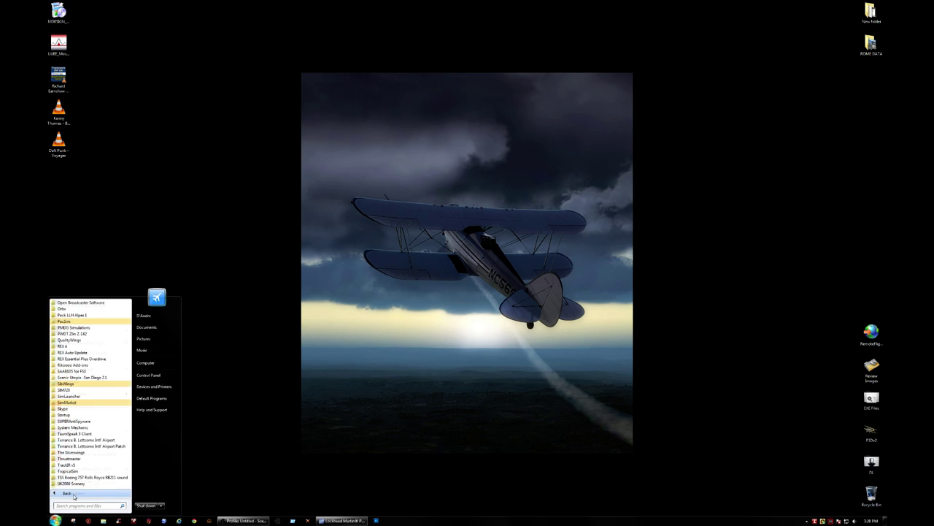
scroll(76, 482, "down", 10)
left_click(68, 402)
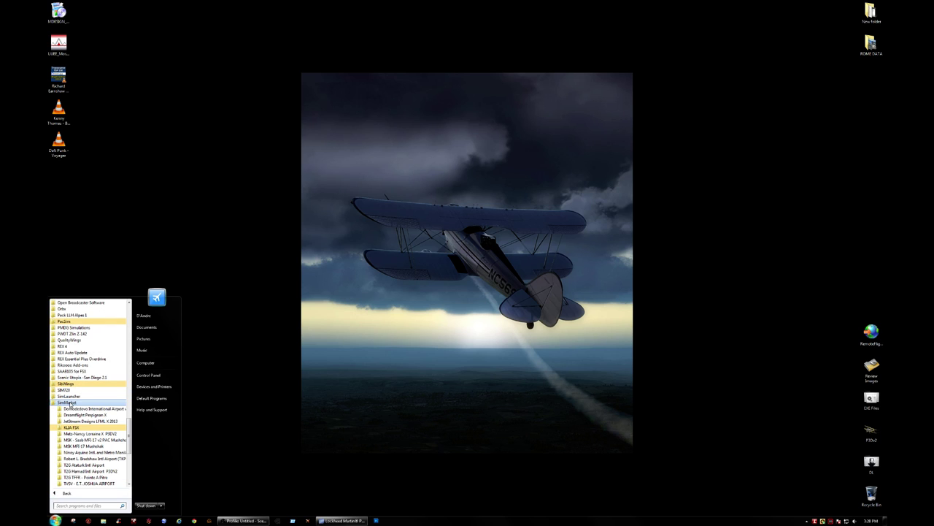
left_click(73, 409)
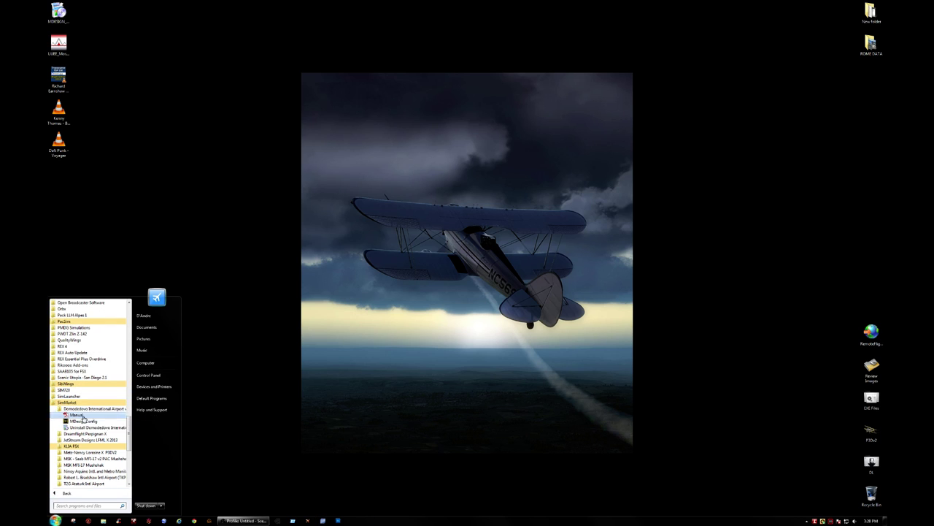
left_click(82, 422)
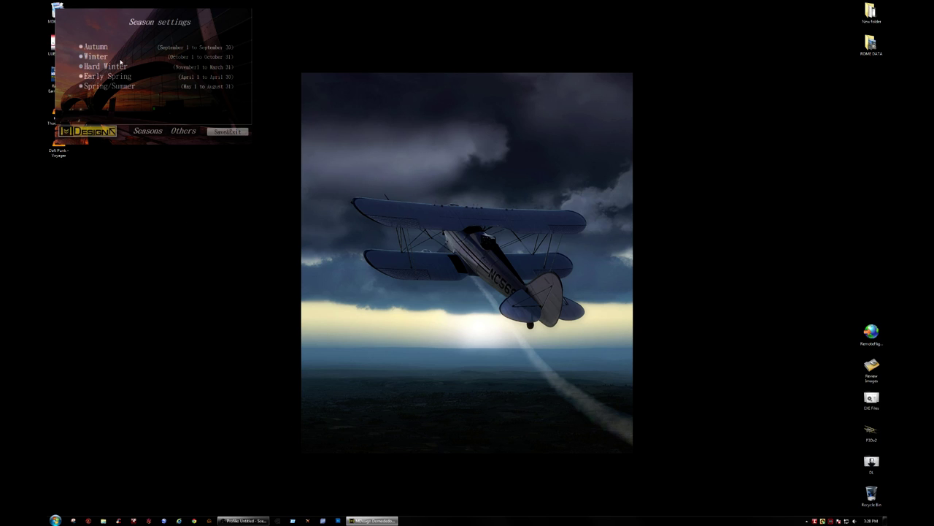
left_click(227, 132)
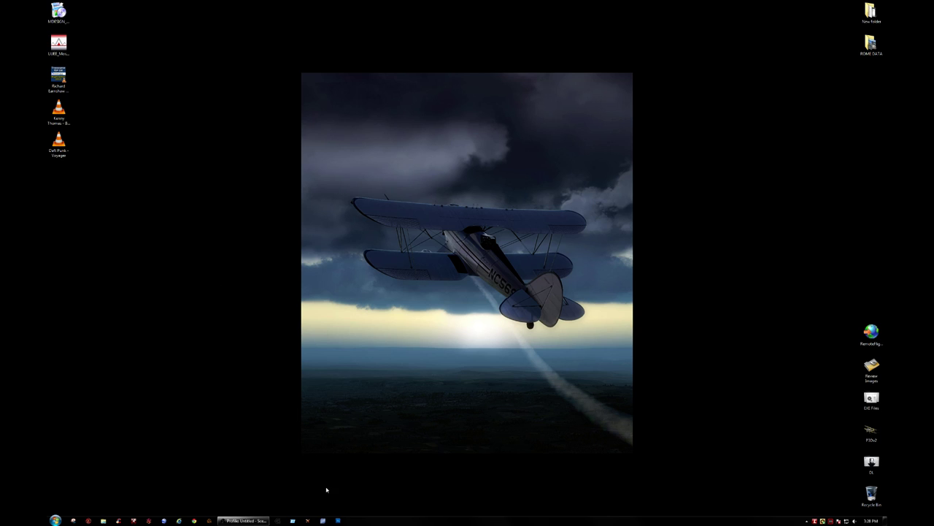
- Relaunch Prepar3D to reach its Training Scenario Setup
right_click(324, 520)
right_click(330, 496)
left_click(344, 476)
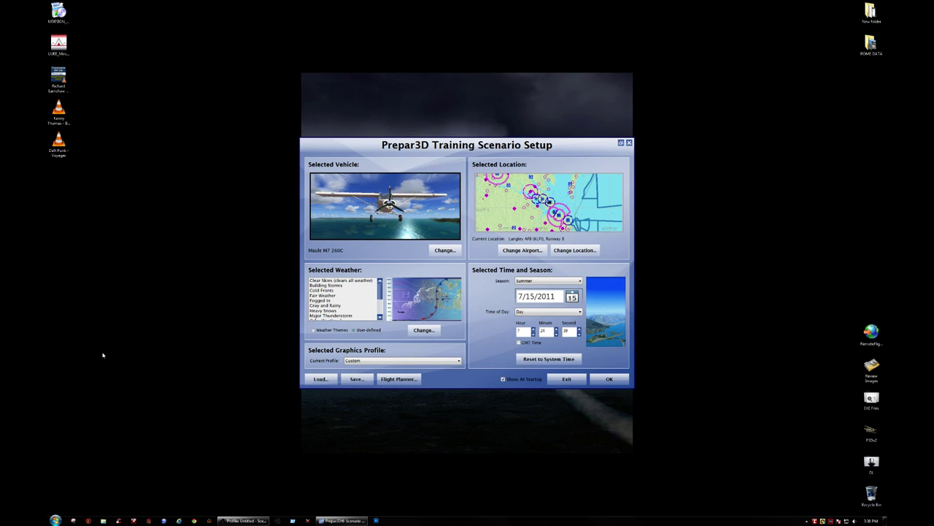
- Set the scenario's starting airport to Domodedovo in Moscow by searching for the ID UUDD
left_click(523, 250)
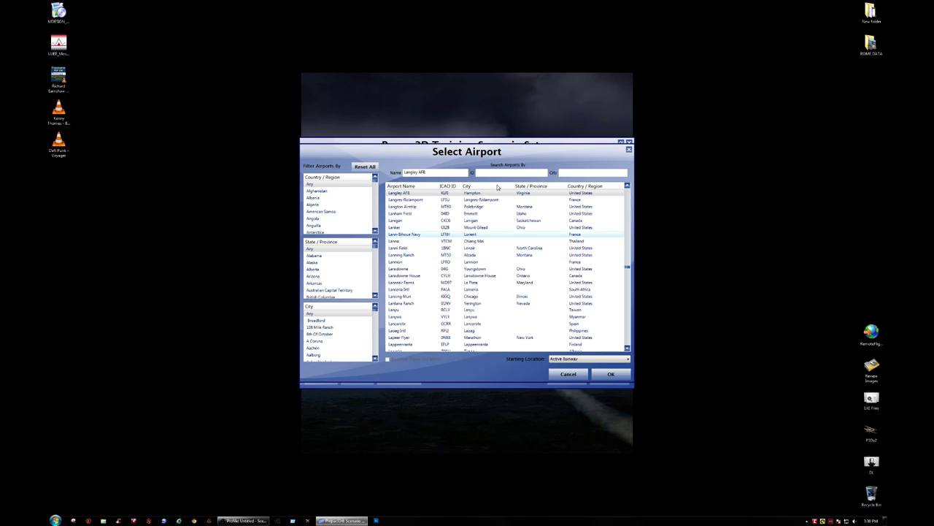
left_click(492, 172)
type("uudd")
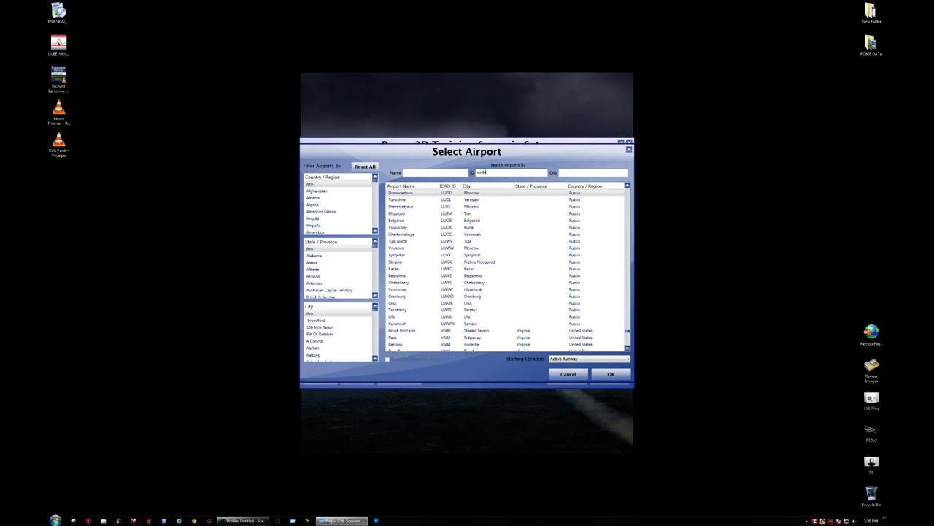
left_click(611, 374)
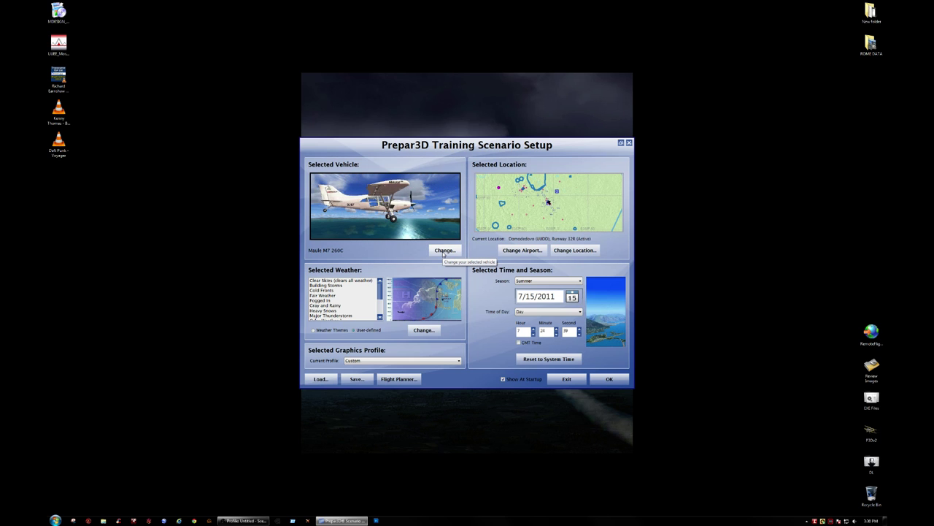
- Search the vehicles for md902 and select the MD900 base 3 nocrew helicopter for the scenario
left_click(444, 251)
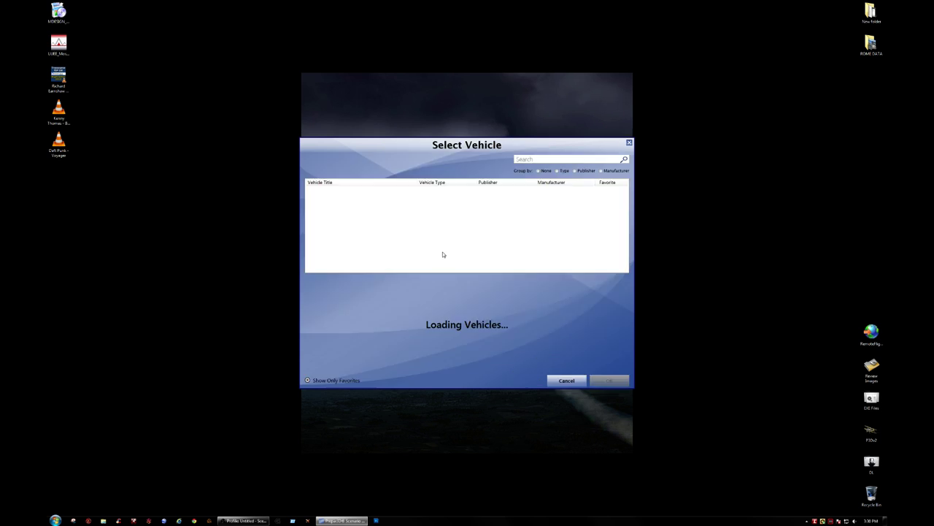
left_click(556, 159)
type("md902")
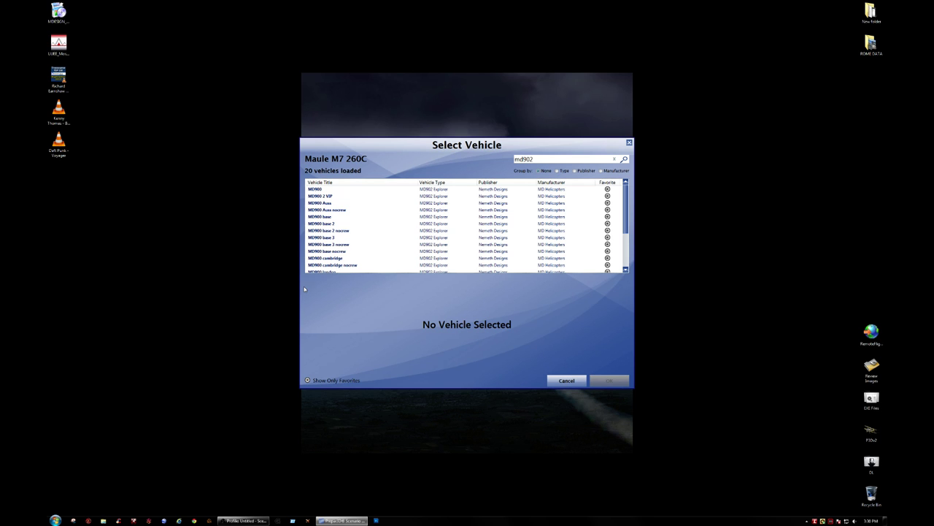
left_click(325, 244)
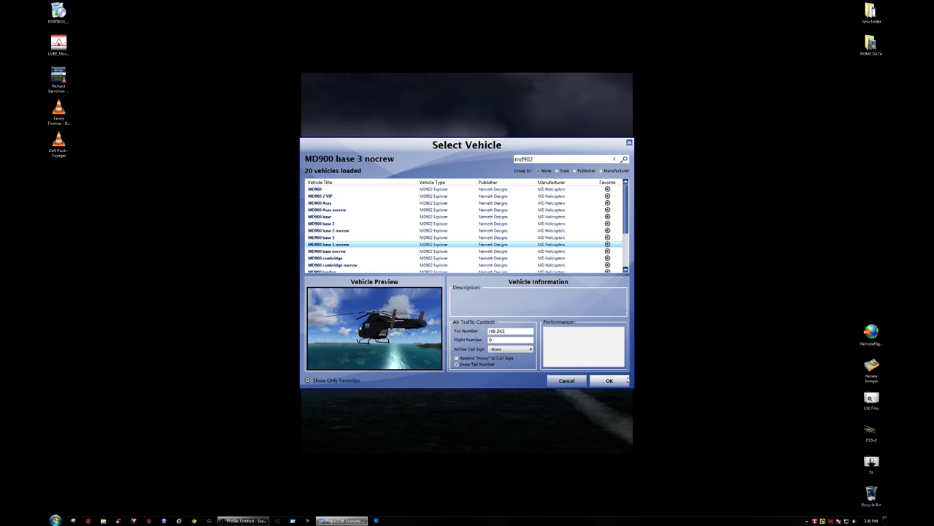
left_click(610, 380)
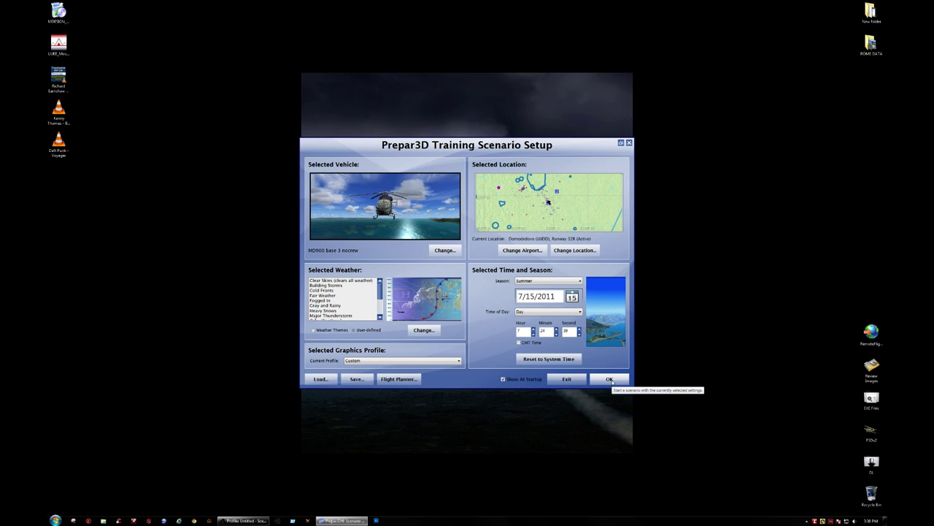
- Set the scenario's hour to 9 and browse the date calendar forward to August 2011
left_click(533, 330)
left_click(533, 329)
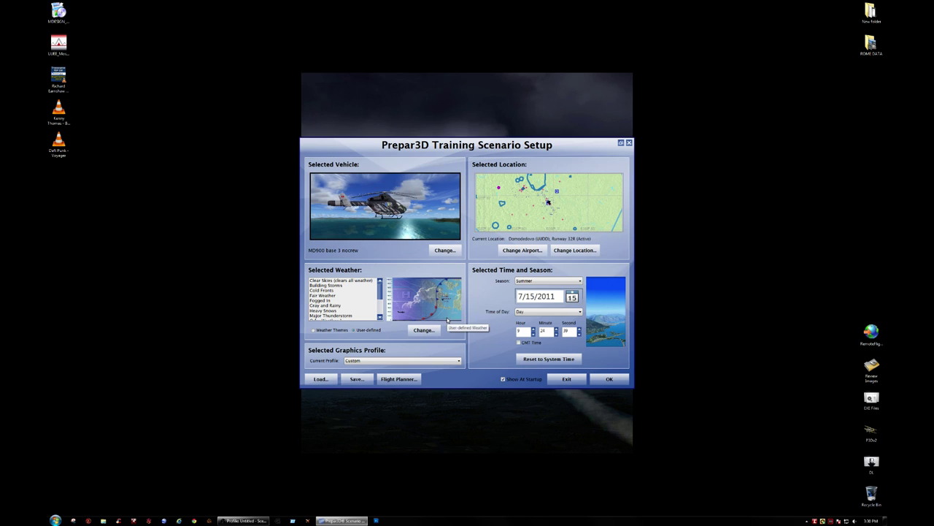
left_click(572, 297)
left_click(623, 314)
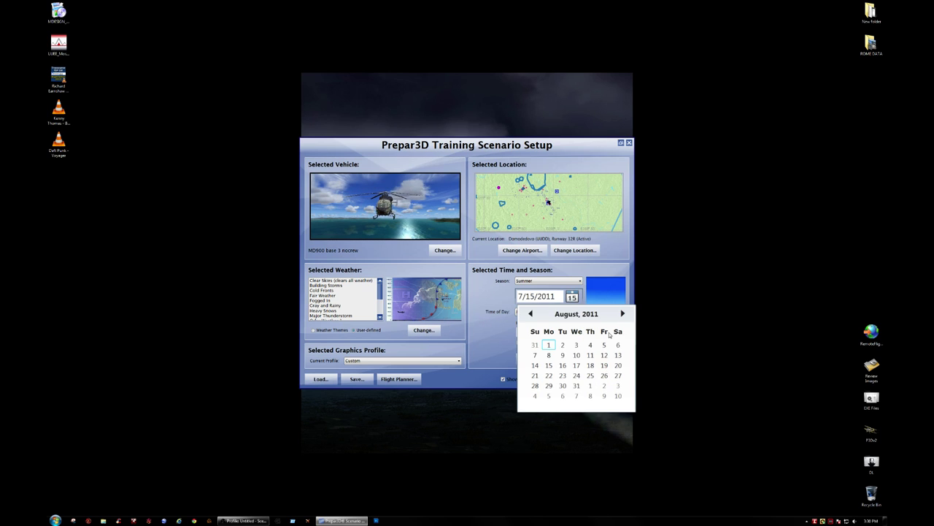
left_click(464, 321)
- Reset the scenario to the system time and set its date to 2/1/2014
left_click(549, 358)
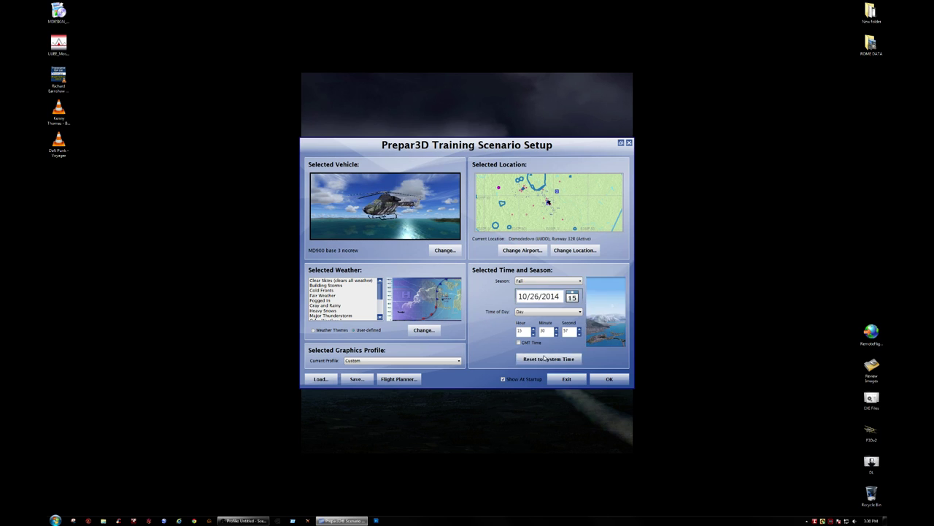
left_click(573, 297)
left_click(532, 314)
left_click(532, 314)
left_click(533, 314)
left_click(532, 314)
left_click(532, 314)
left_click(532, 314)
left_click(533, 314)
left_click(532, 314)
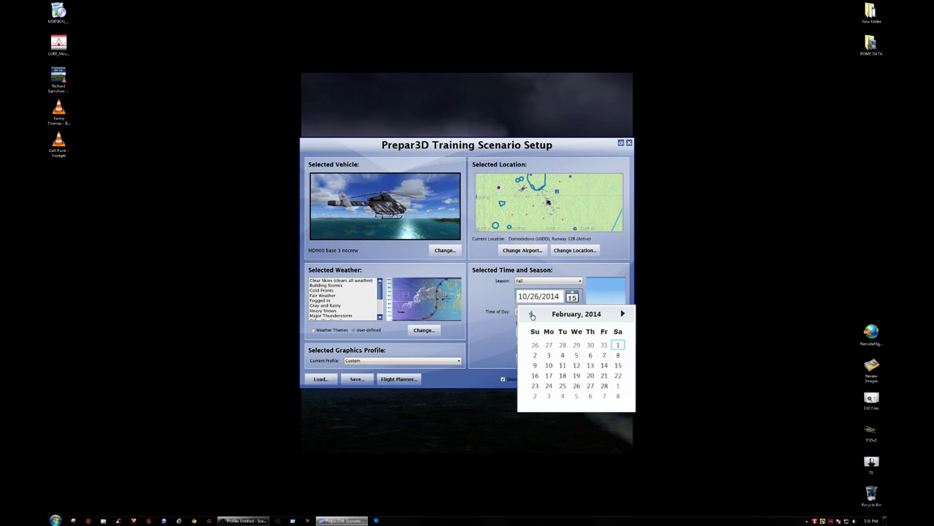
left_click(617, 345)
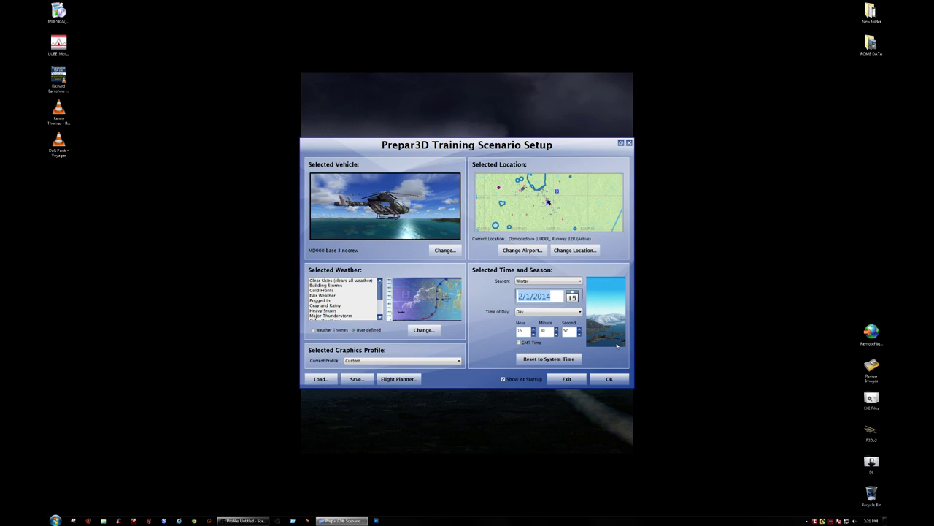
- Set the scenario's hour to 10
left_click(534, 333)
left_click(534, 333)
left_click(533, 333)
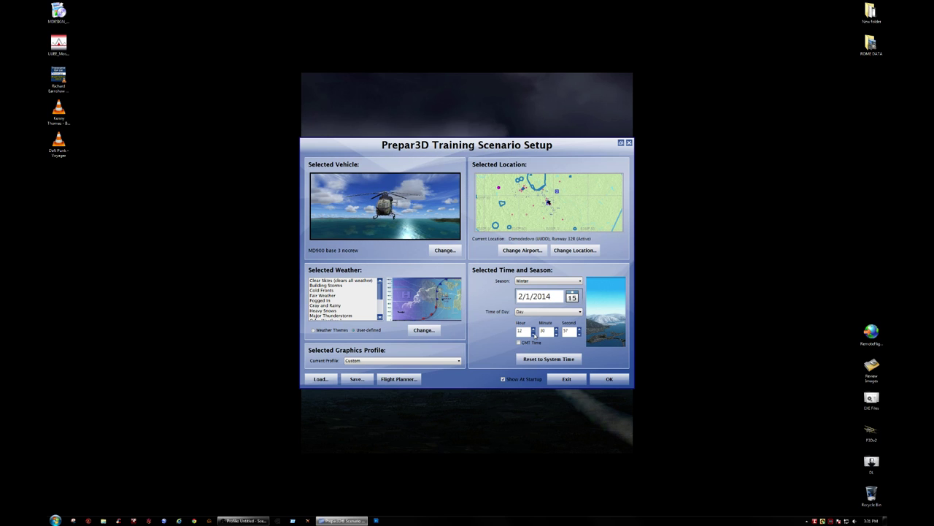
left_click(533, 332)
left_click(533, 333)
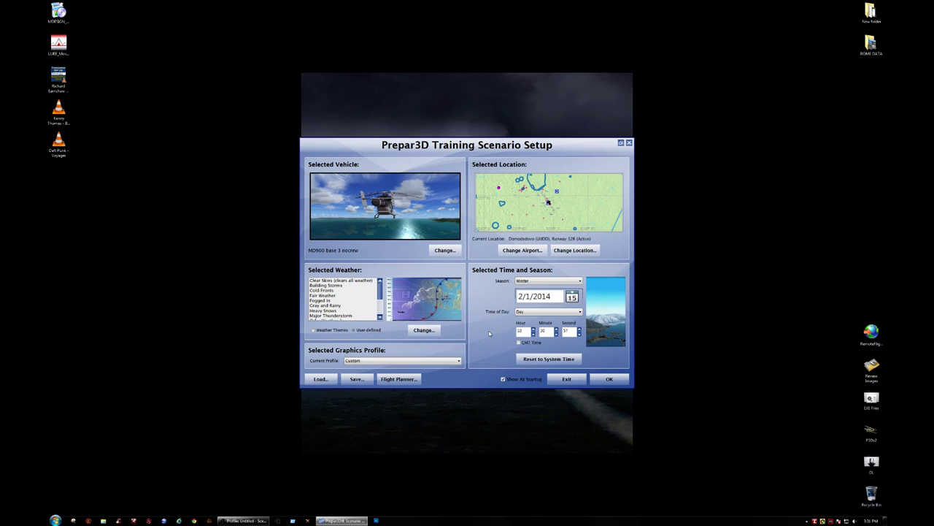
- Try the Weather Themes option, switch back to User-defined weather, and open its Basic Weather settings
left_click(331, 329)
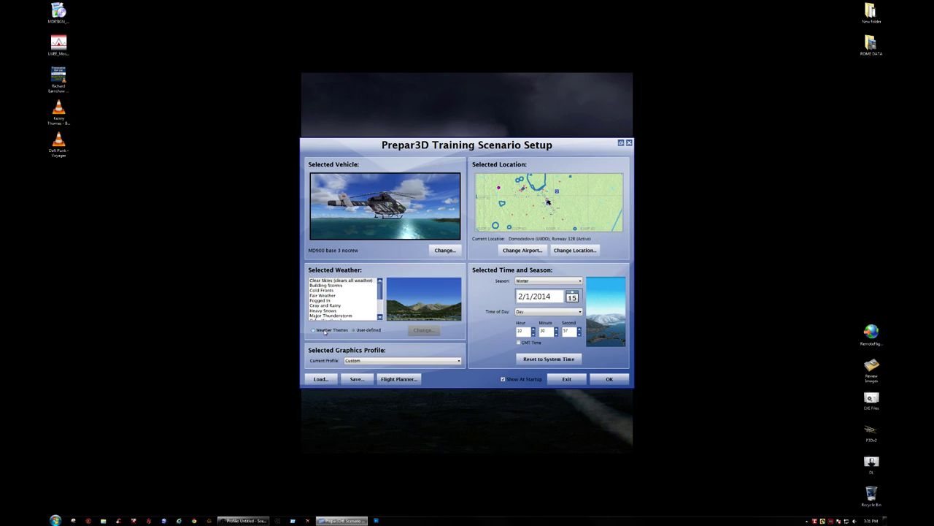
left_click(353, 331)
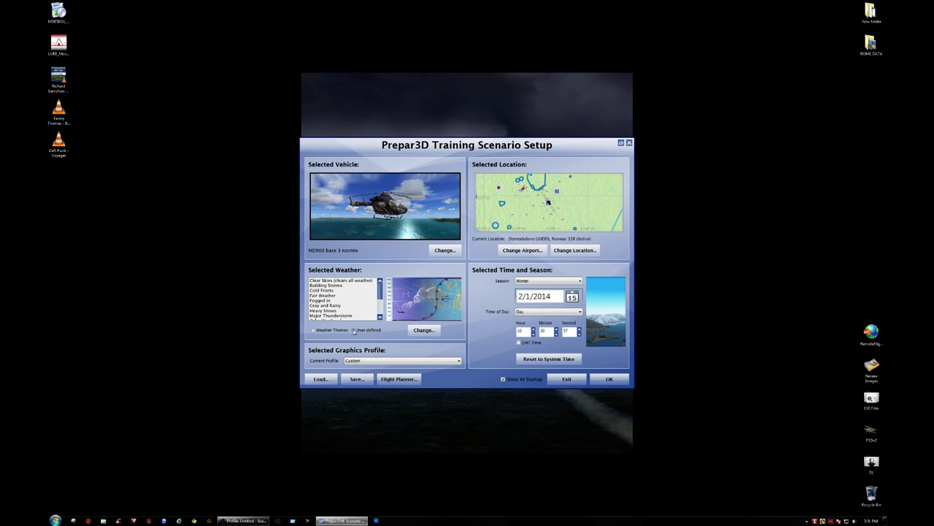
left_click(421, 331)
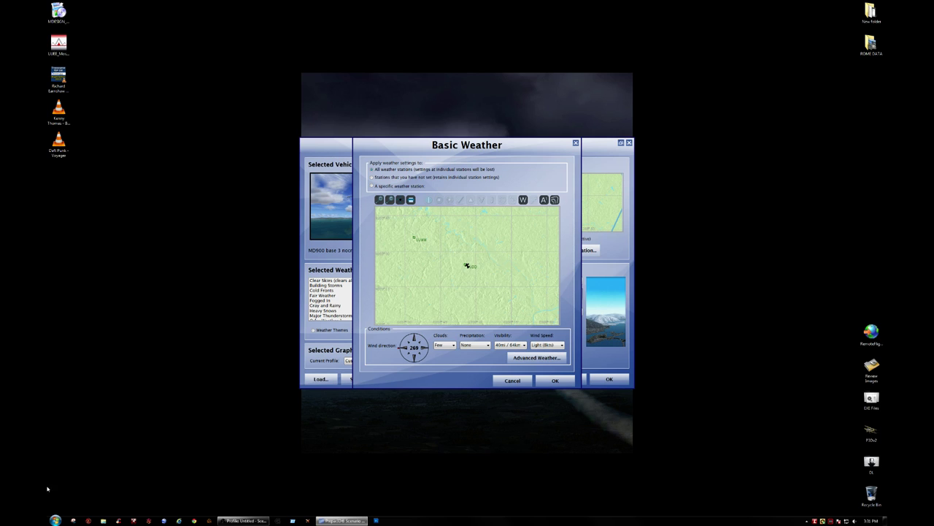
- Open the P3Dv2 desktop folder, launch SimLauncherX, close the folder, and move the SimLauncherX window over the Prepar3D setup
left_click(55, 520)
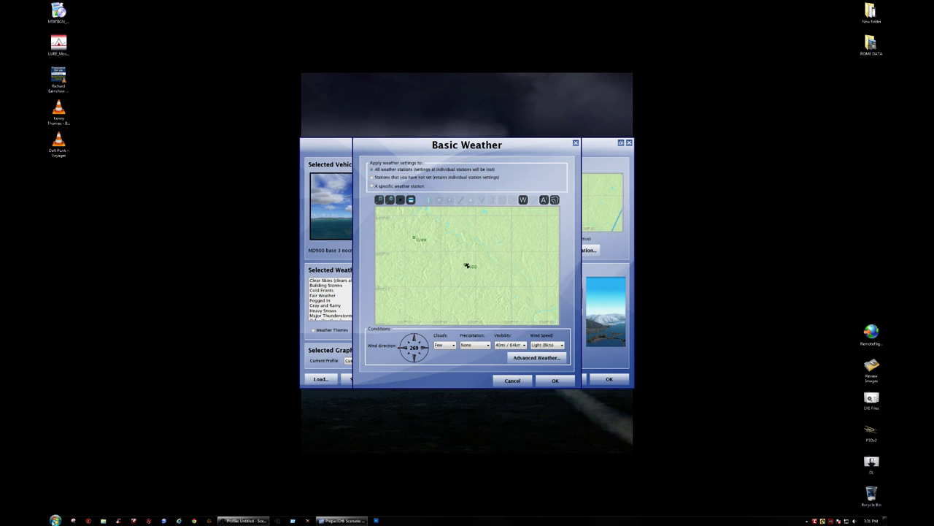
left_click(299, 443)
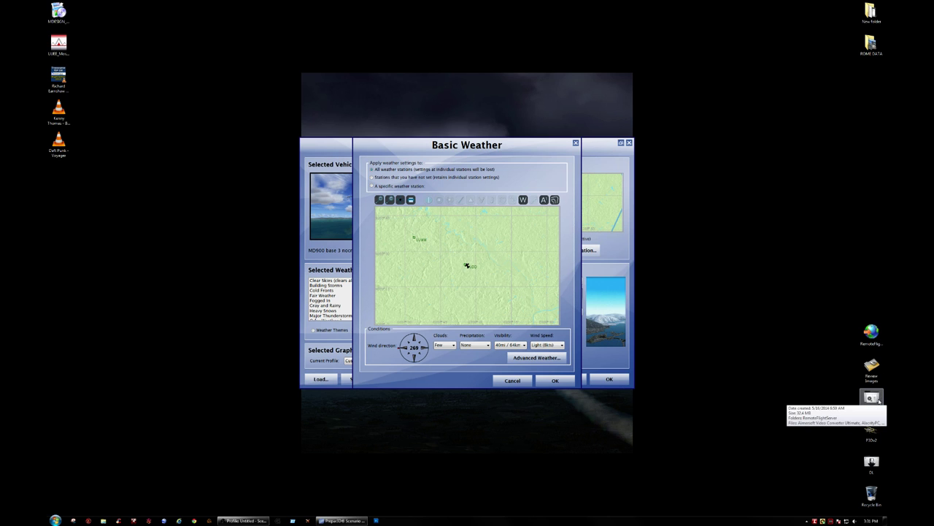
double_click(872, 430)
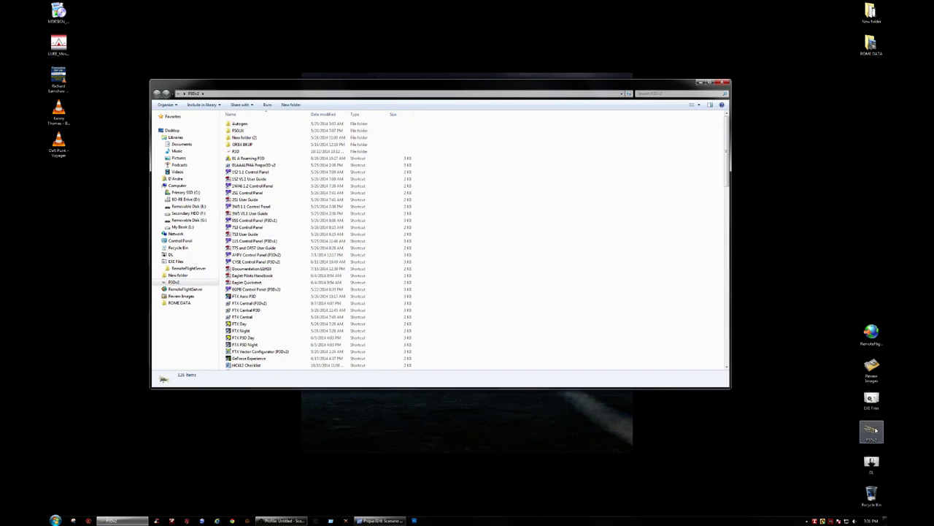
left_click(723, 82)
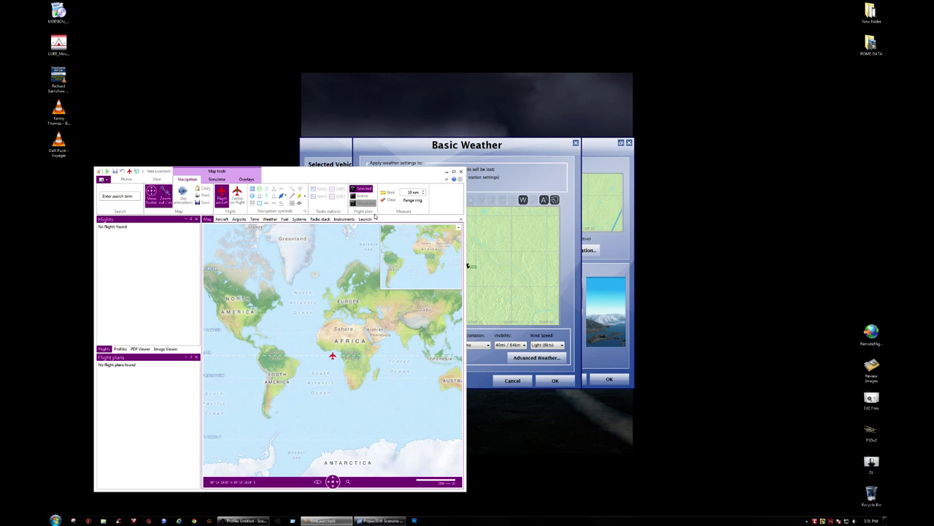
left_click_drag(404, 174, 593, 81)
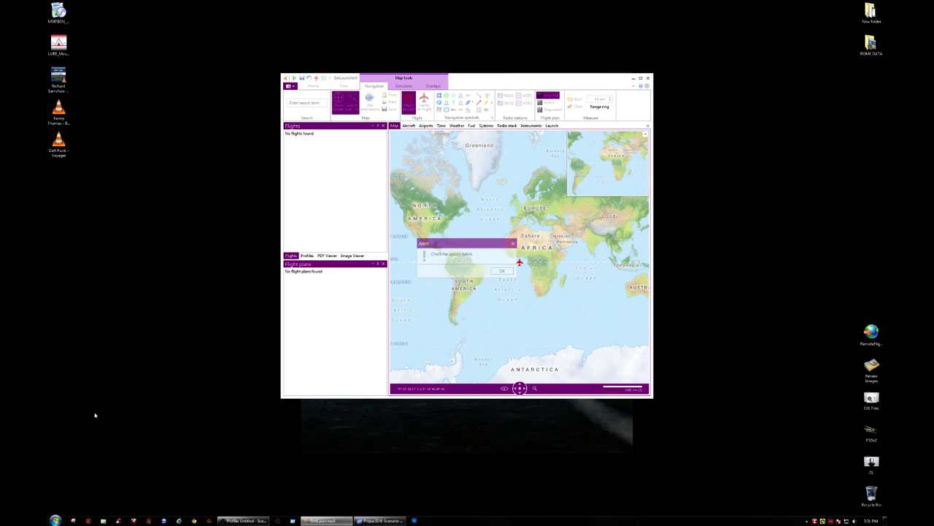
- Dismiss the startup alert, zoom the map around the Hampton area, and look through the map's simulator, overlay and navigation tools
left_click(501, 270)
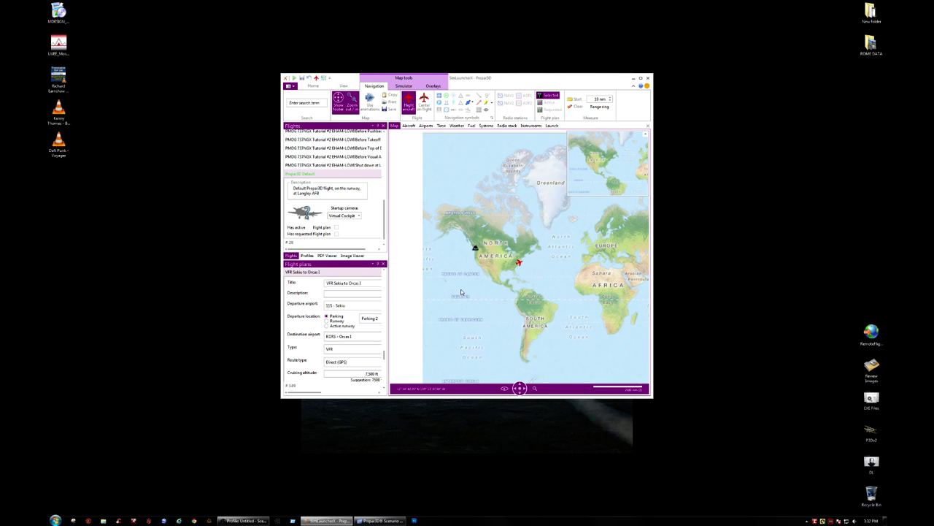
mouse_move(516, 279)
scroll(509, 278, "down", 2)
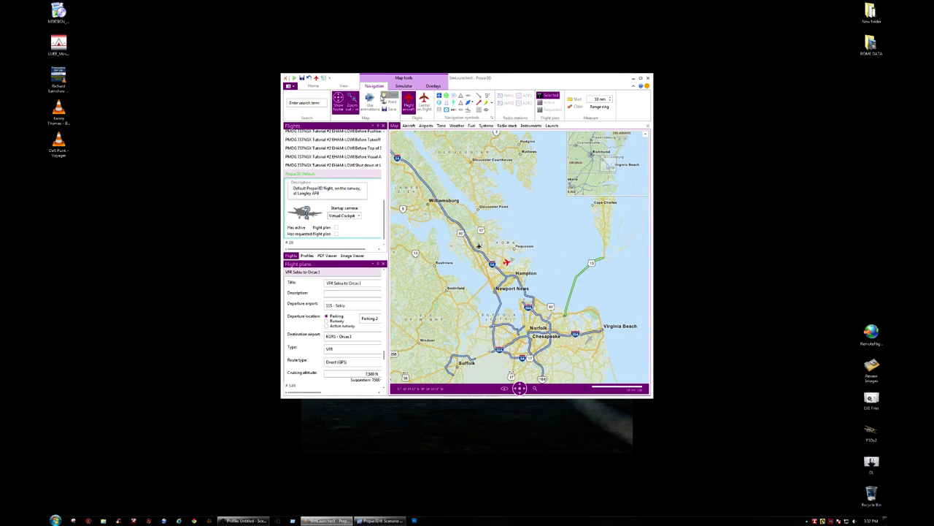
left_click(403, 86)
left_click(432, 87)
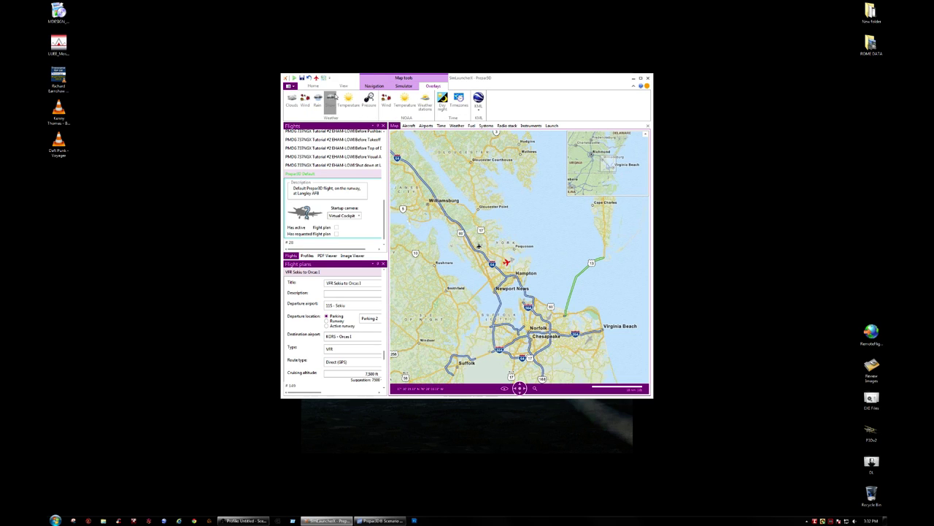
left_click(375, 86)
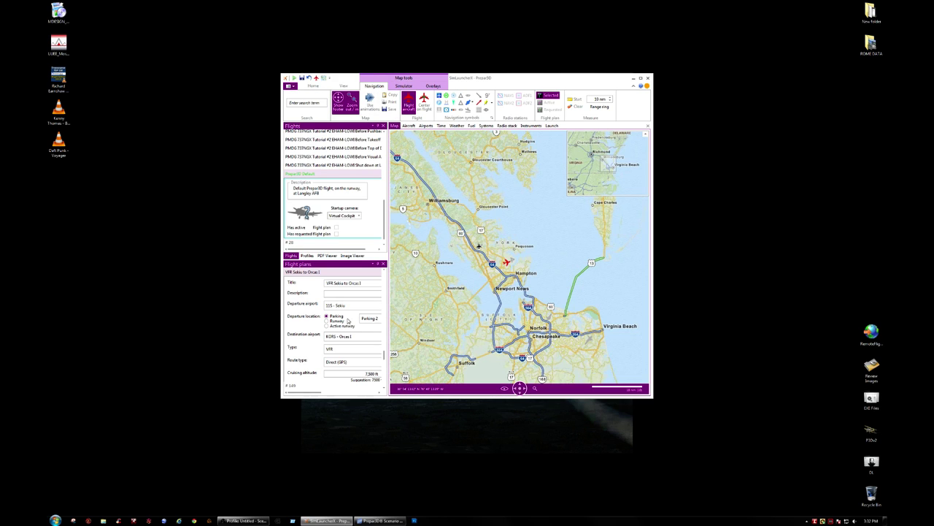
- Browse the saved flights, the waypoints of the VFR Sekiu to Orcas I plan, and the map of the eastern United States
scroll(343, 321, "down", 3)
scroll(343, 322, "up", 3)
scroll(344, 321, "down", 3)
scroll(347, 219, "up", 5)
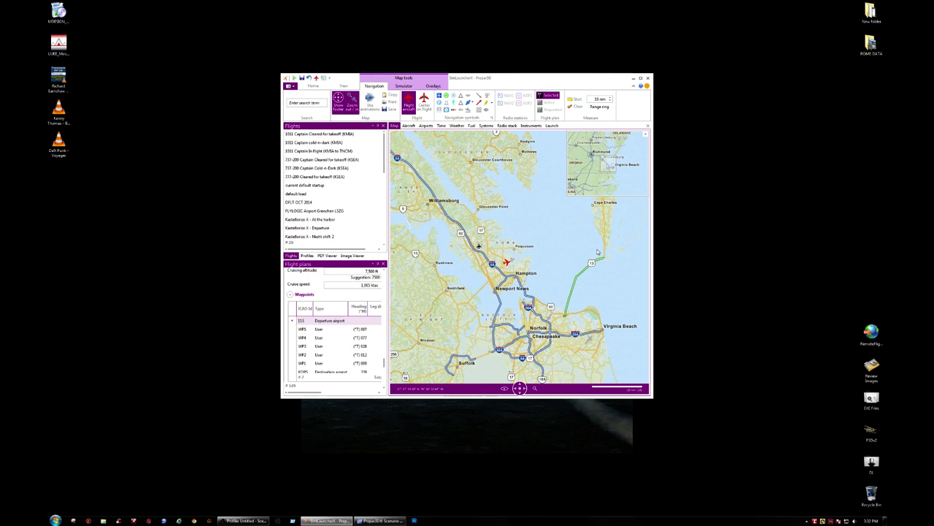
scroll(549, 237, "down", 5)
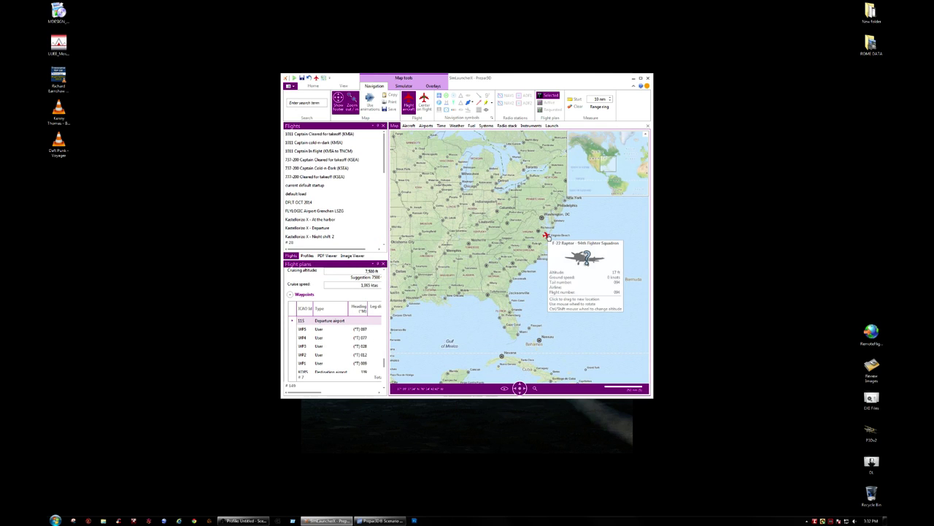
scroll(480, 246, "up", 3)
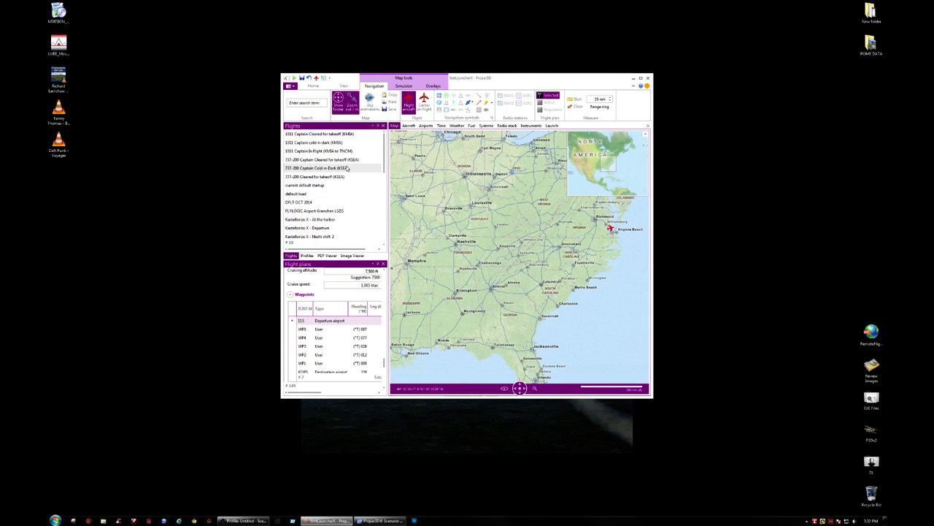
scroll(339, 165, "down", 5)
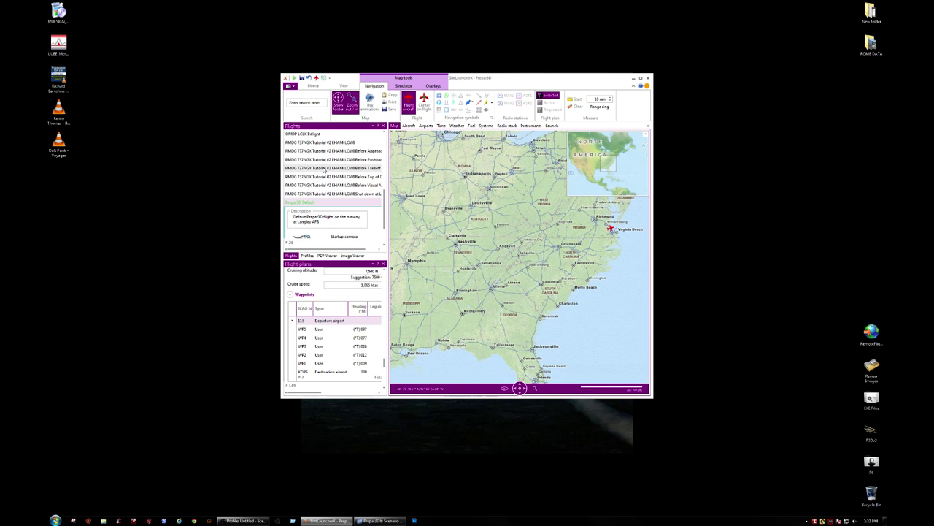
scroll(324, 169, "up", 2)
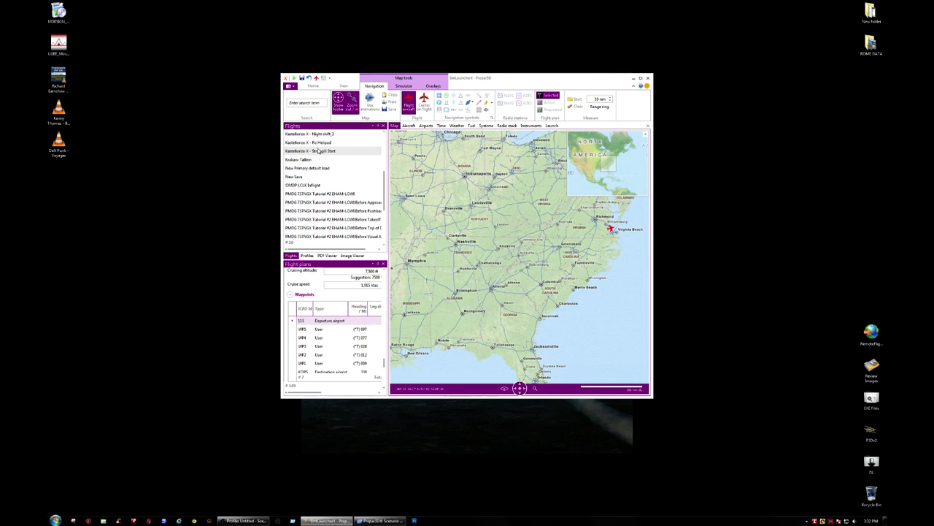
scroll(517, 152, "up", 3)
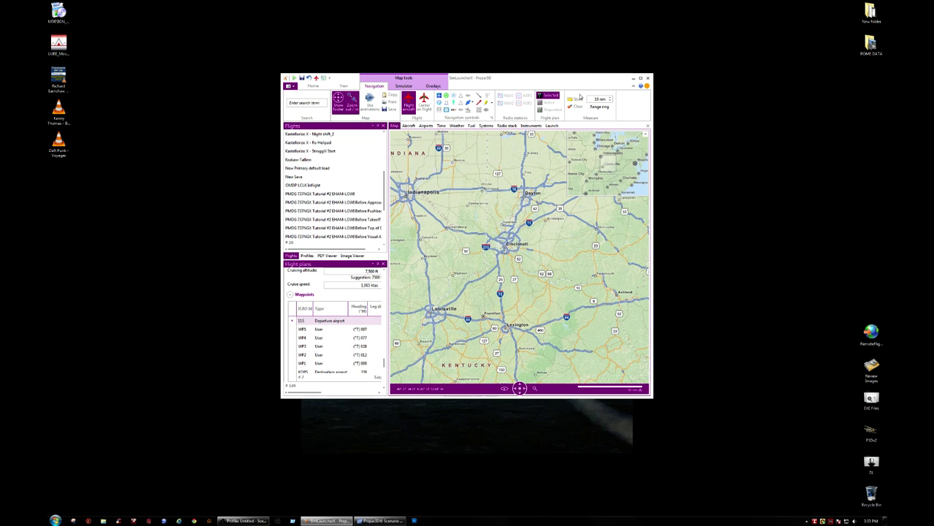
- Reposition the SimLauncherX window and browse the installed aircraft list from the A2A Cessna models to the Alabeo ones
mouse_move(506, 83)
left_mouse_down()
mouse_move(600, 256)
mouse_move(448, 92)
mouse_move(500, 91)
left_mouse_up()
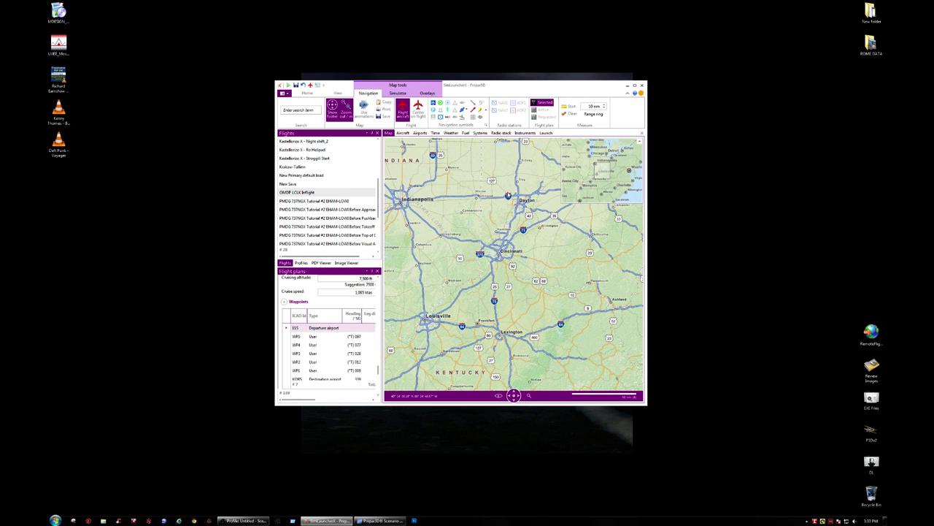
left_click(406, 133)
mouse_move(477, 205)
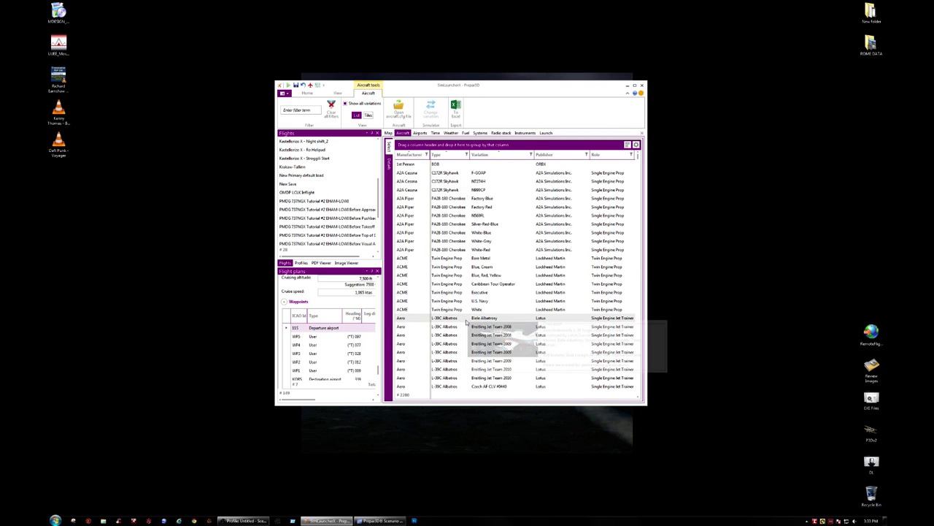
scroll(465, 329, "down", 7)
scroll(463, 335, "down", 8)
scroll(463, 336, "down", 8)
scroll(463, 335, "down", 8)
scroll(462, 333, "down", 8)
scroll(463, 332, "down", 8)
scroll(463, 330, "down", 8)
scroll(463, 330, "down", 5)
scroll(463, 327, "down", 4)
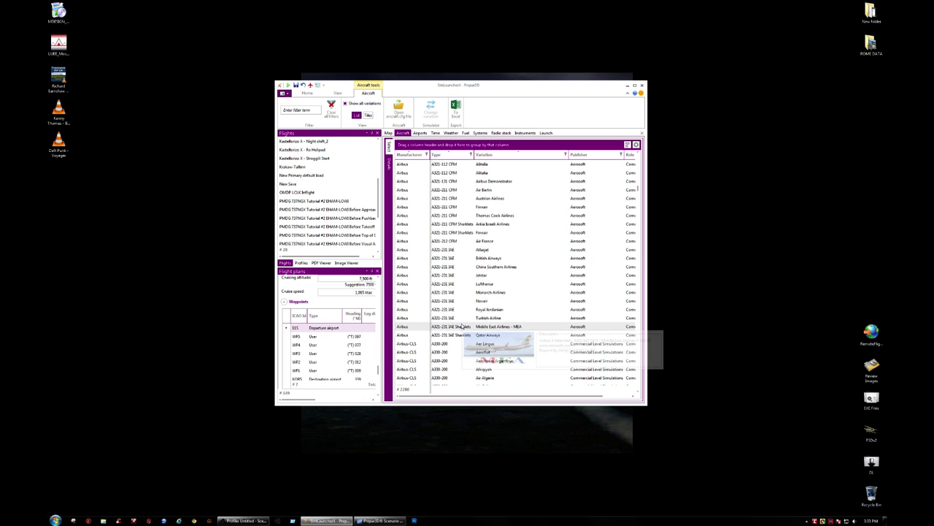
scroll(461, 323, "down", 2)
scroll(462, 322, "down", 6)
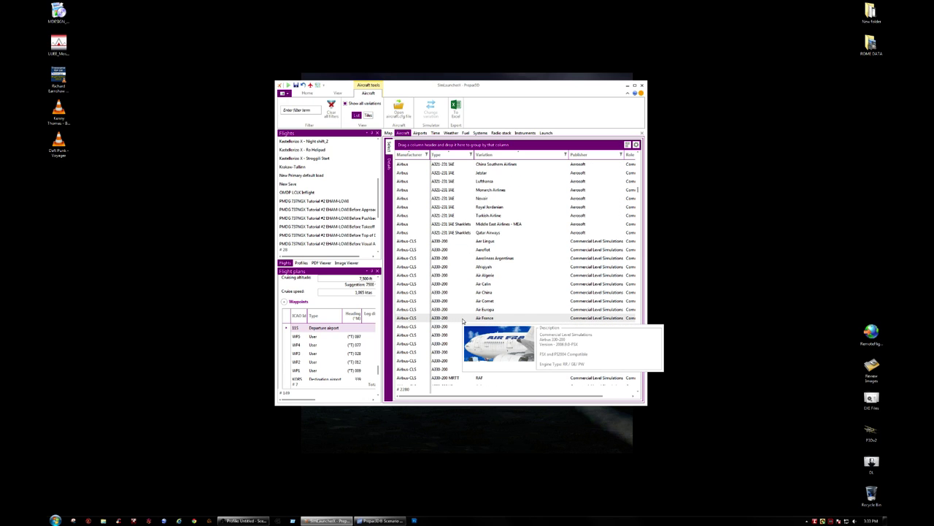
scroll(462, 321, "down", 7)
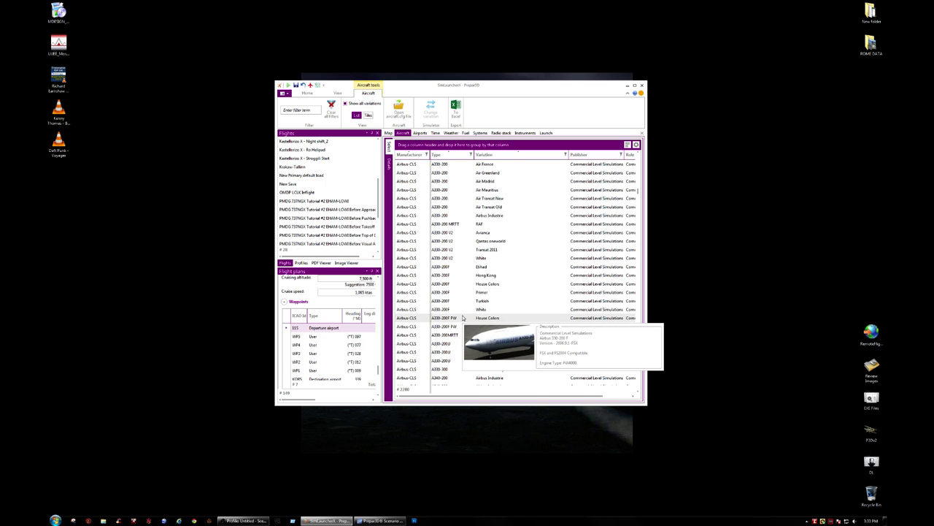
scroll(463, 319, "down", 6)
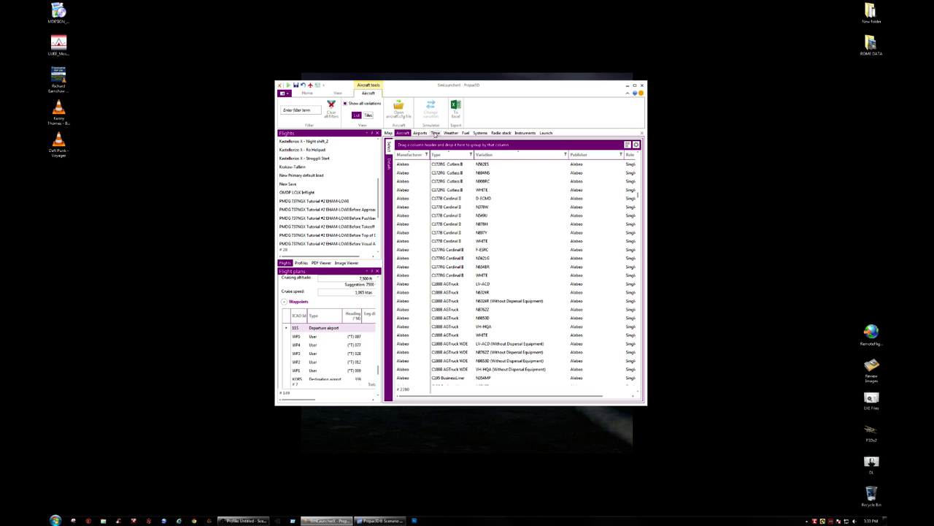
- Look through the time, weather, fuel, systems, radio stack, instruments and launch pages, then return to the map
left_click(434, 133)
left_click(450, 133)
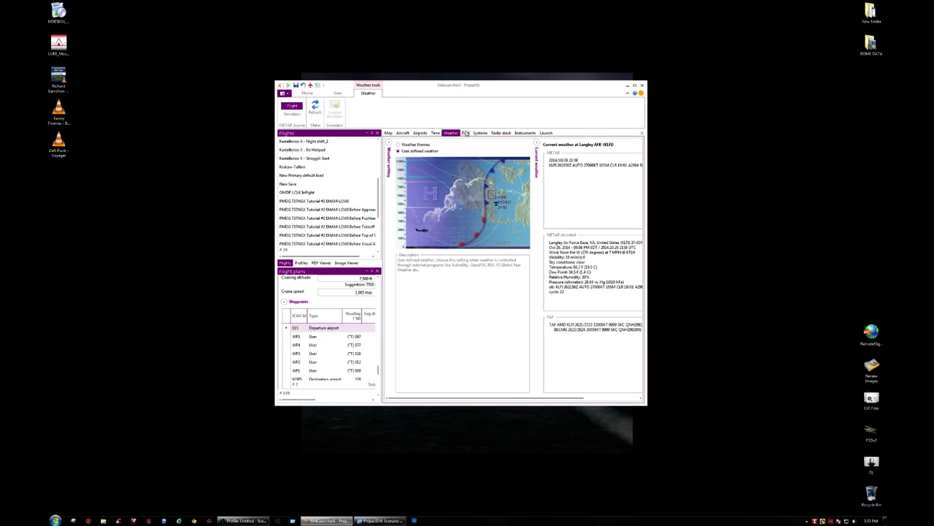
left_click(466, 133)
left_click(480, 133)
left_click(501, 133)
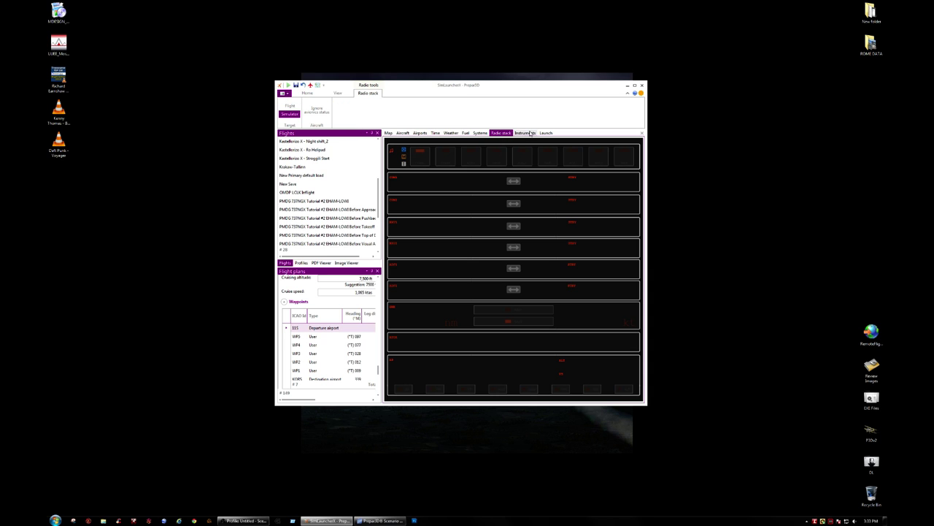
left_click(526, 133)
left_click(547, 133)
left_click(403, 133)
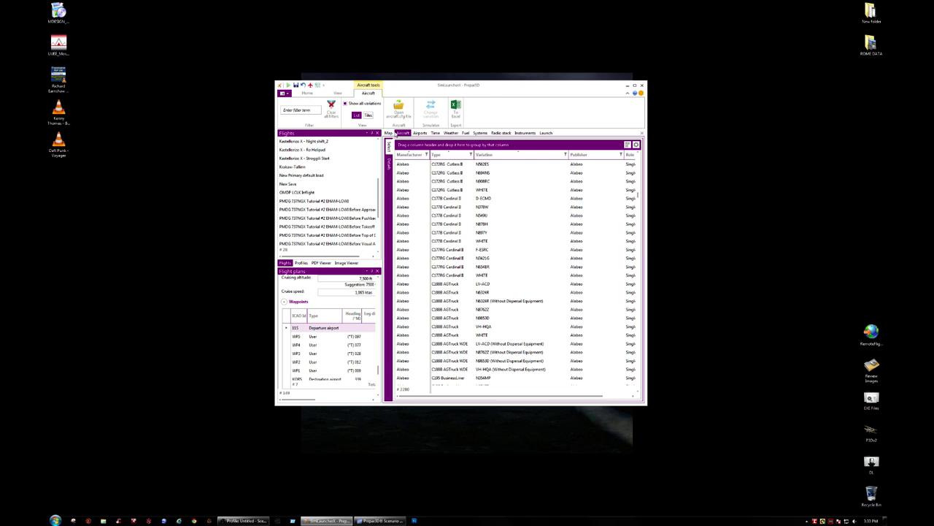
left_click(387, 133)
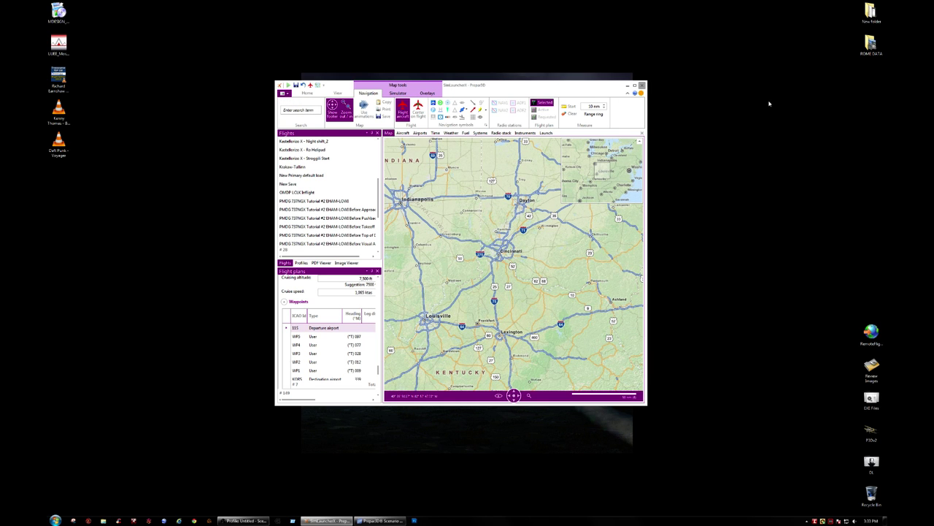
- Close SimLauncherX, saving the changes to the Prepar3D Default flight, and cancel the open Basic Weather settings
key("alt+F4")
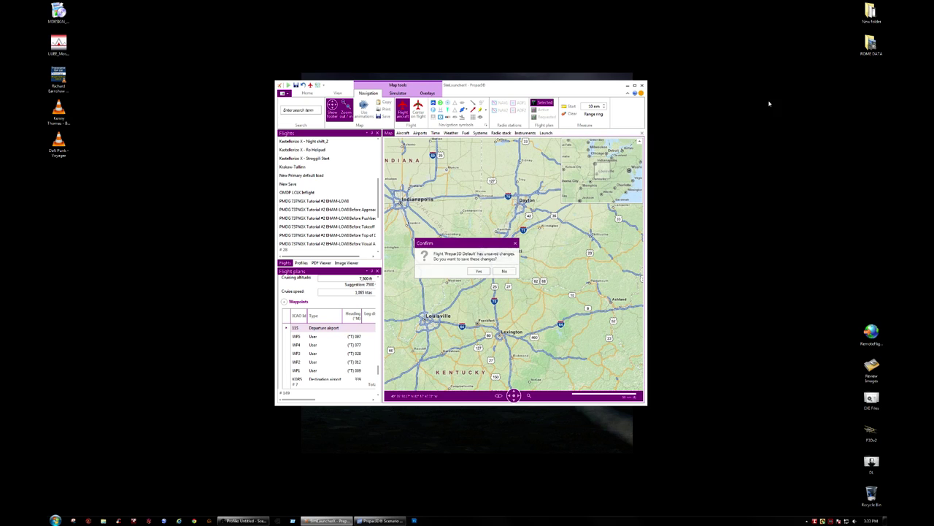
left_click(481, 272)
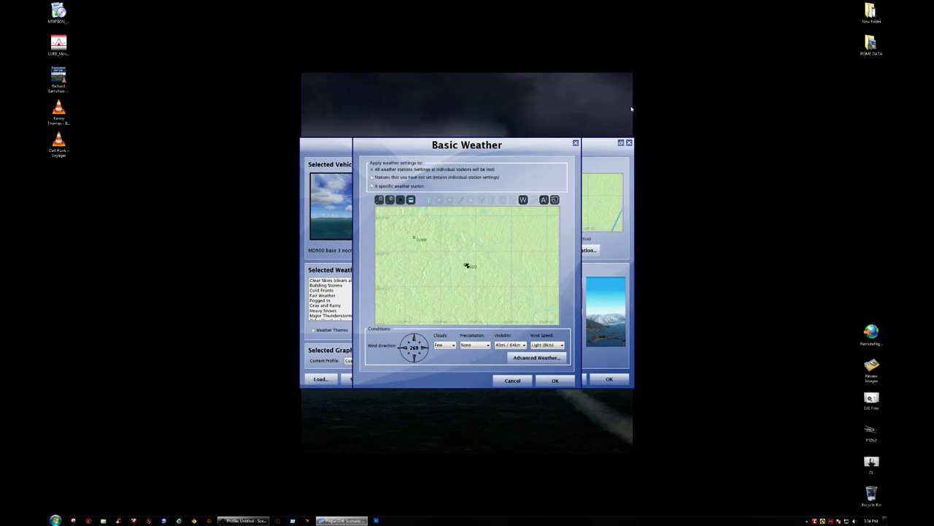
left_click(513, 381)
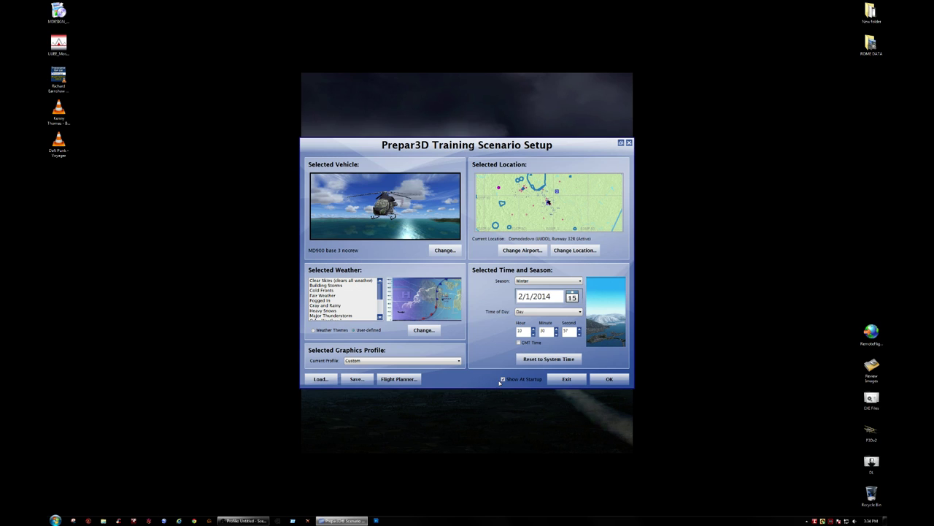
- Reopen the user-defined Basic Weather settings and choose the clouds, a 40 mi / 64 km visibility and a Light (8 kts) wind
left_click(432, 331)
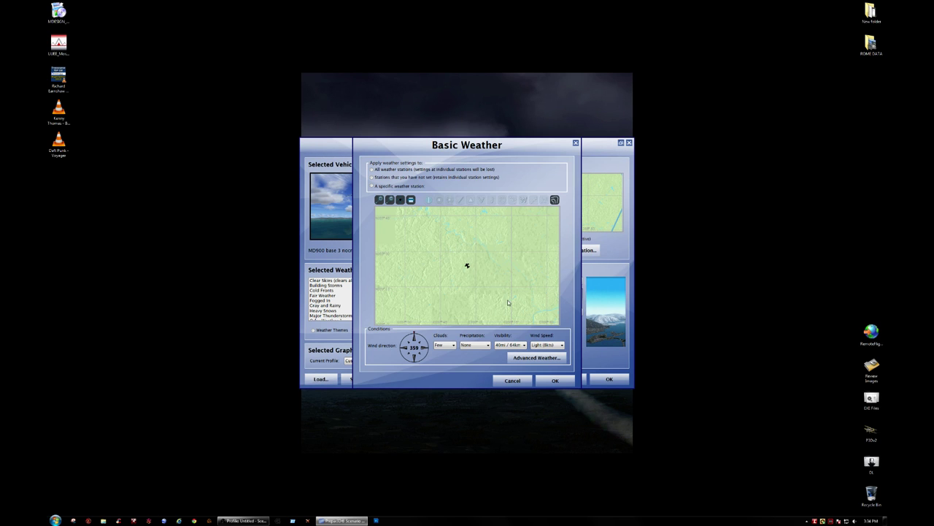
left_click(453, 346)
left_click(448, 372)
left_click(510, 344)
left_click(511, 352)
left_click(542, 344)
left_click(543, 348)
- In Advanced Weather, set the cloud coverage to Overcast (8/8), choose another cloud type, and accept the weather settings
left_click(537, 357)
left_click(428, 265)
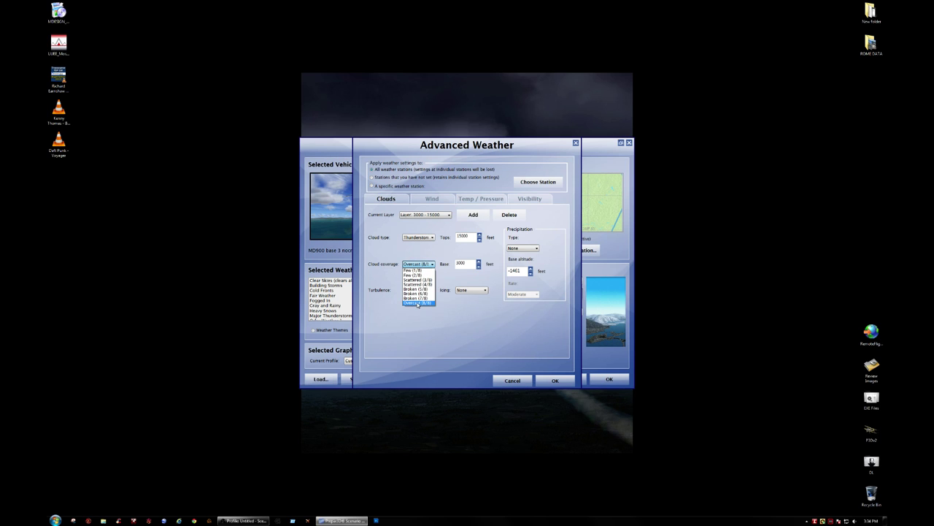
left_click(417, 303)
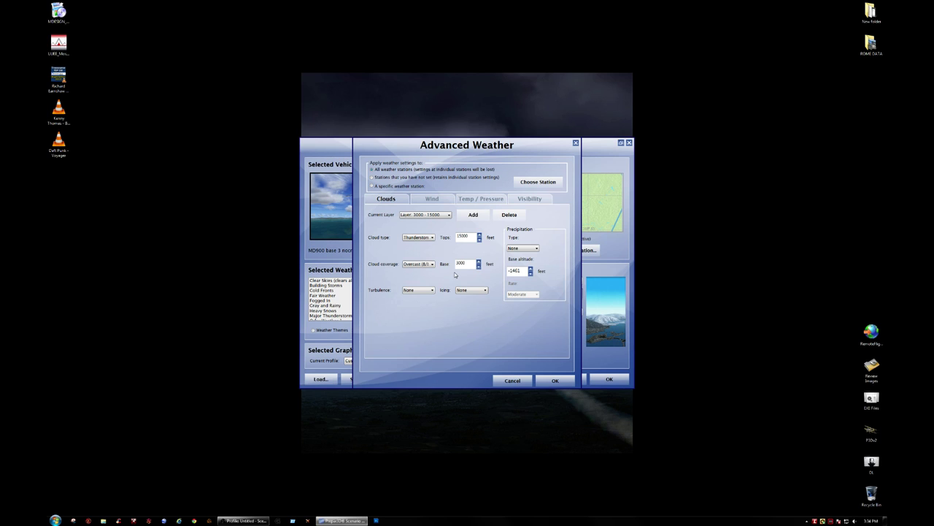
left_click(431, 238)
left_click(426, 250)
left_click(553, 381)
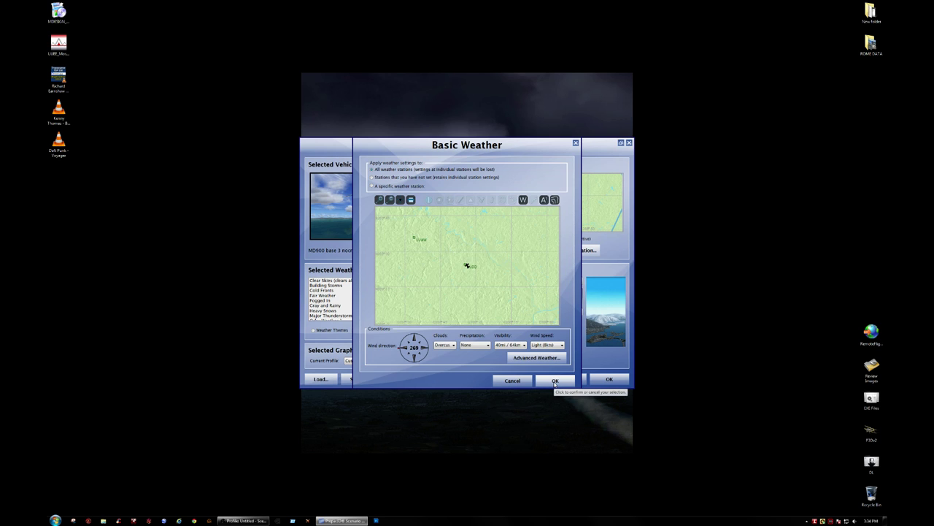
left_click(555, 381)
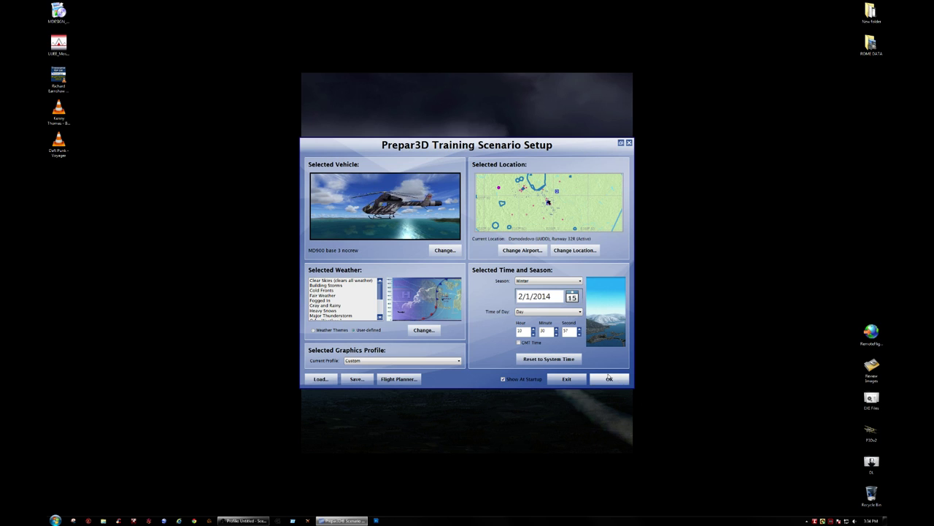
- Start the winter helicopter scenario at Domodedovo and open the simulator's view options
left_click(613, 379)
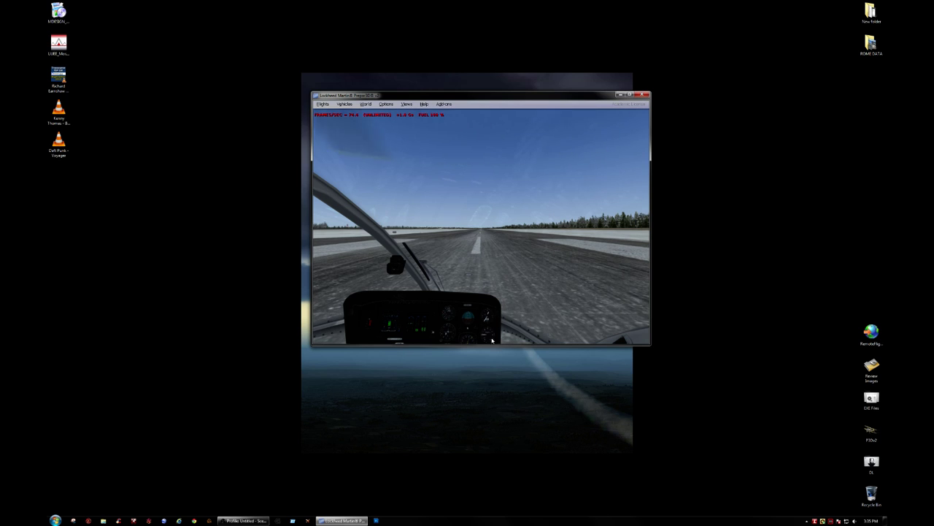
left_click(407, 104)
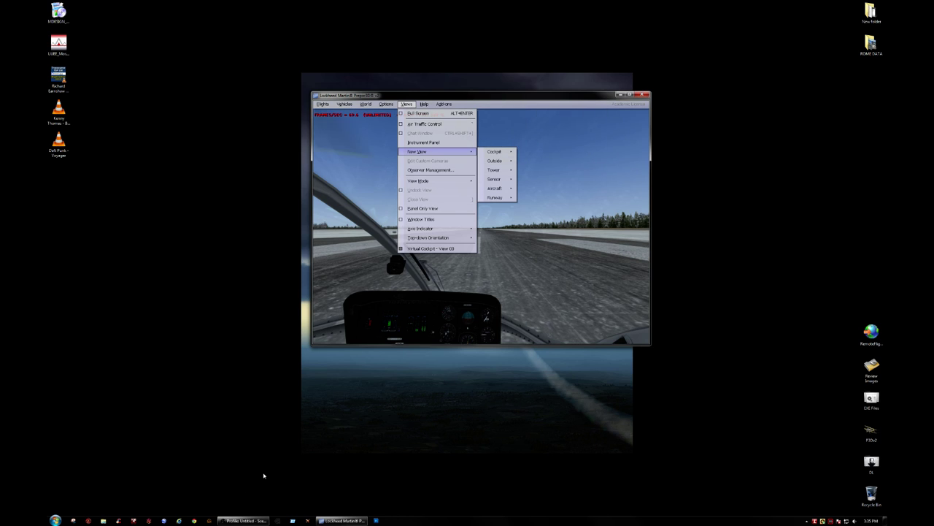
- Switch the Open Broadcaster Software stream to the simulator scene and show Prepar3D full screen
left_click(244, 521)
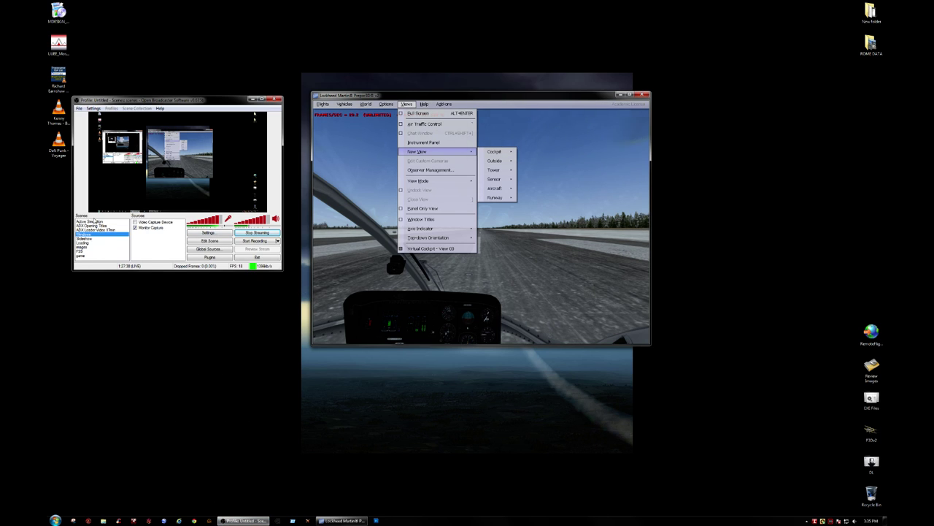
left_click(105, 255)
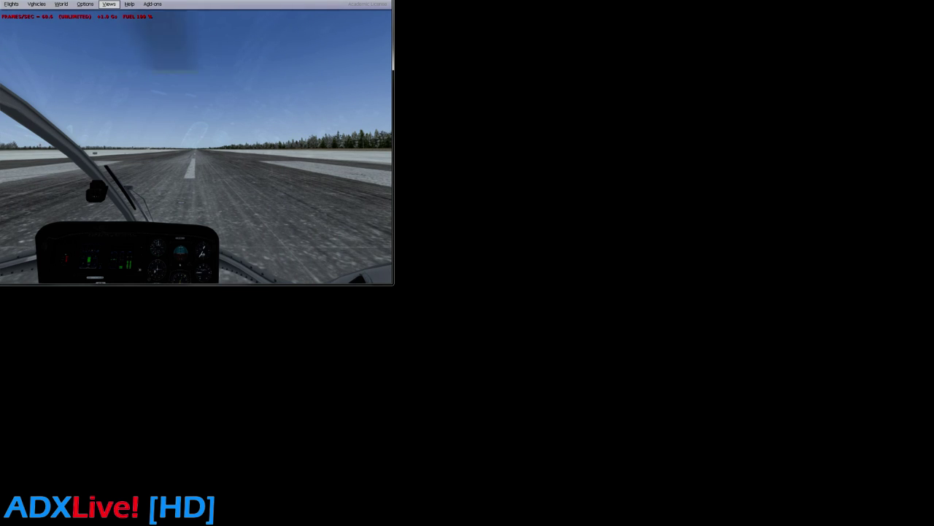
key("alt+Return")
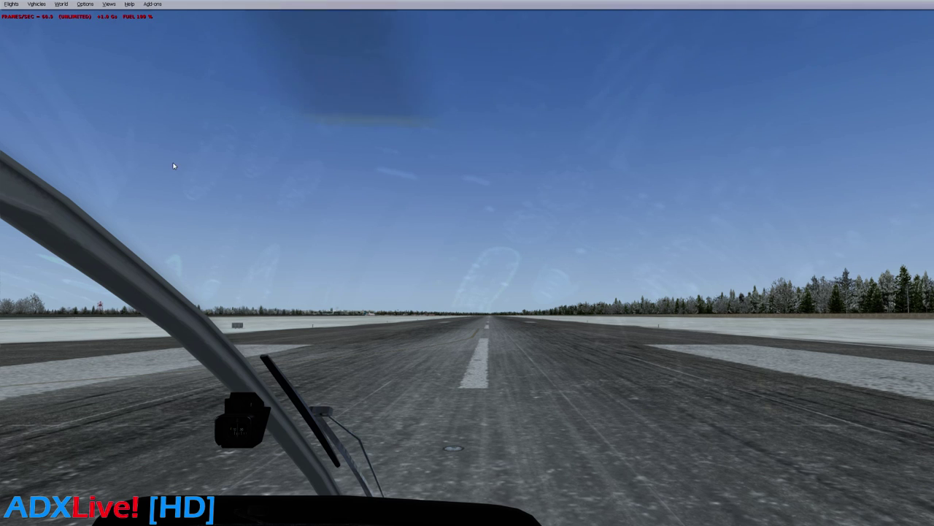